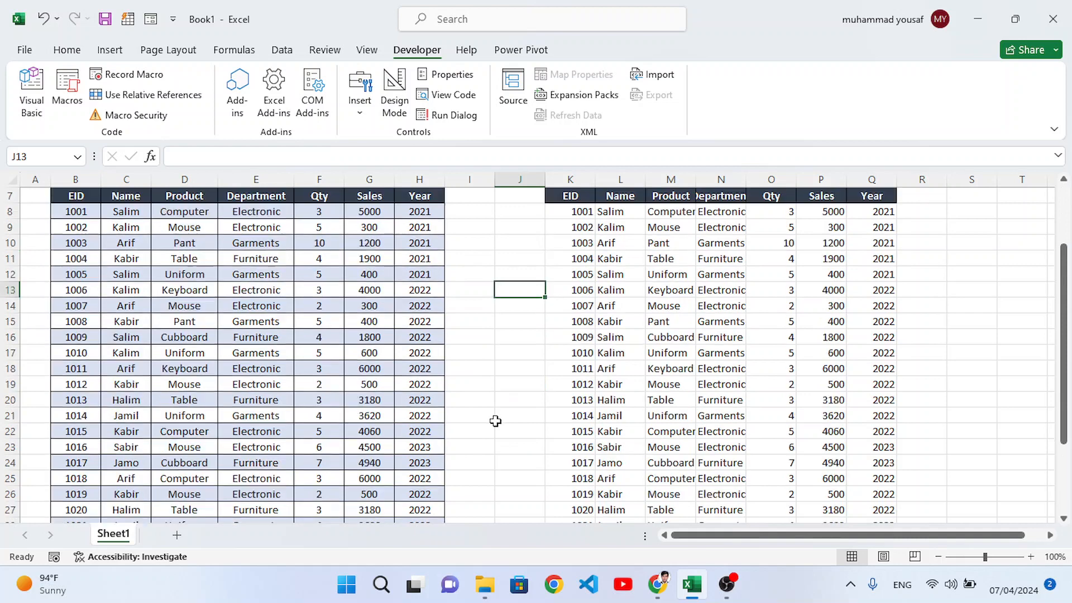
- Filter the second table by an employee's first name using the search box above it, and clear the search
drag(69, 243, 184, 358)
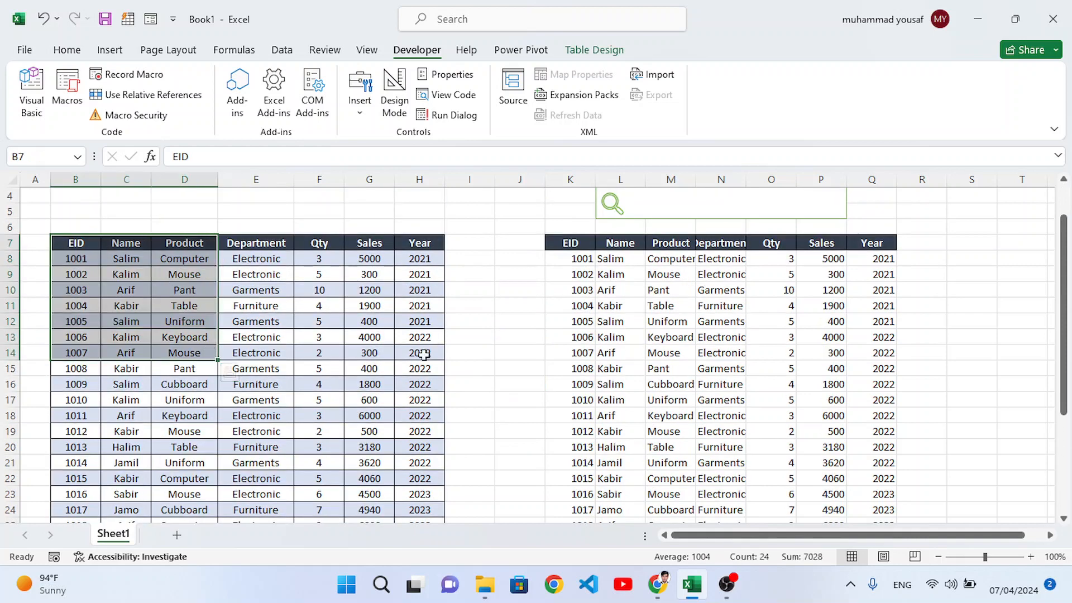
click(505, 355)
scroll(658, 385, up, 1)
click(663, 253)
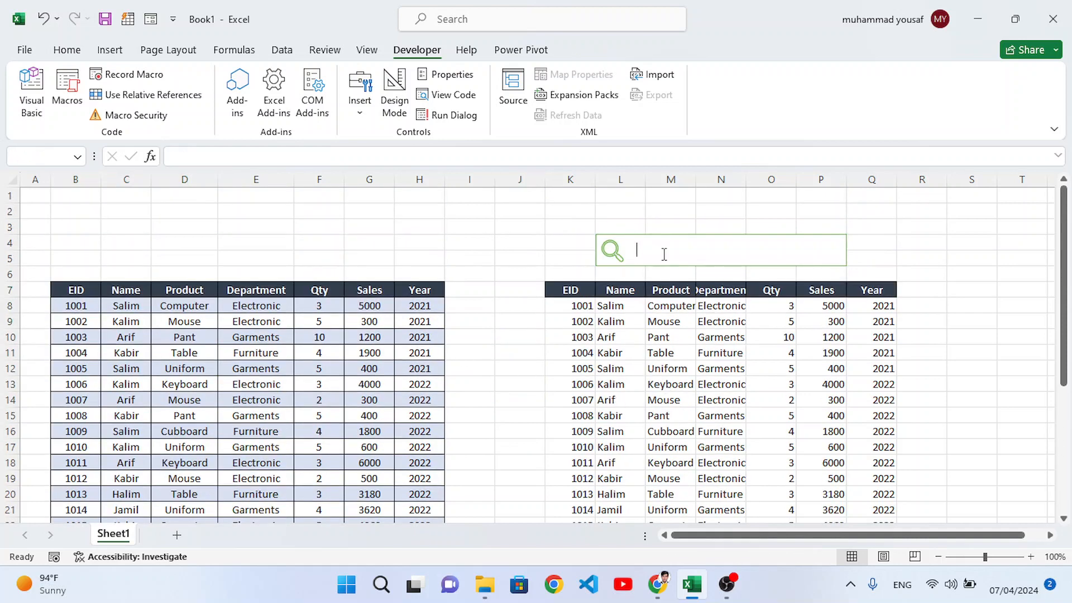
text(salim)
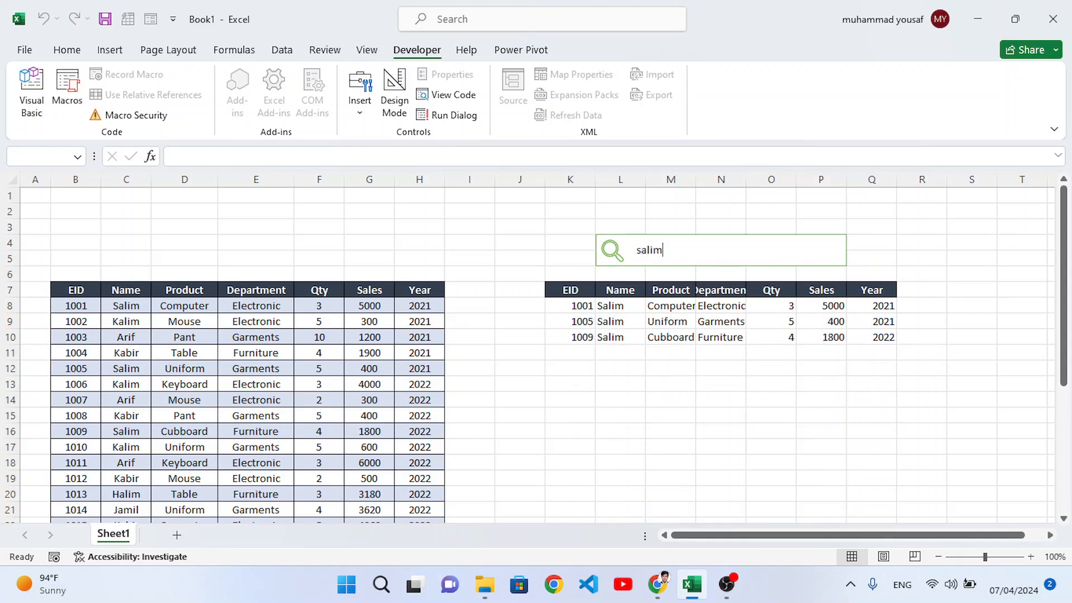
key(BackSpace)
key(BackSpace)
key(BackSpace)
key(BackSpace)
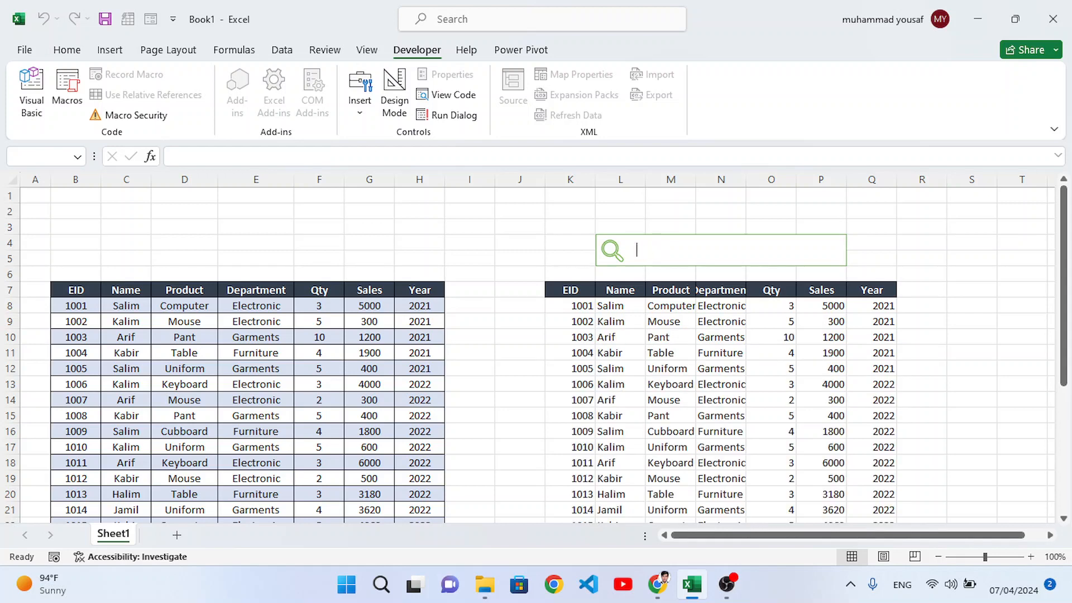
- Test the search box with the non-matching text "lsk", and clear it
text(lsk)
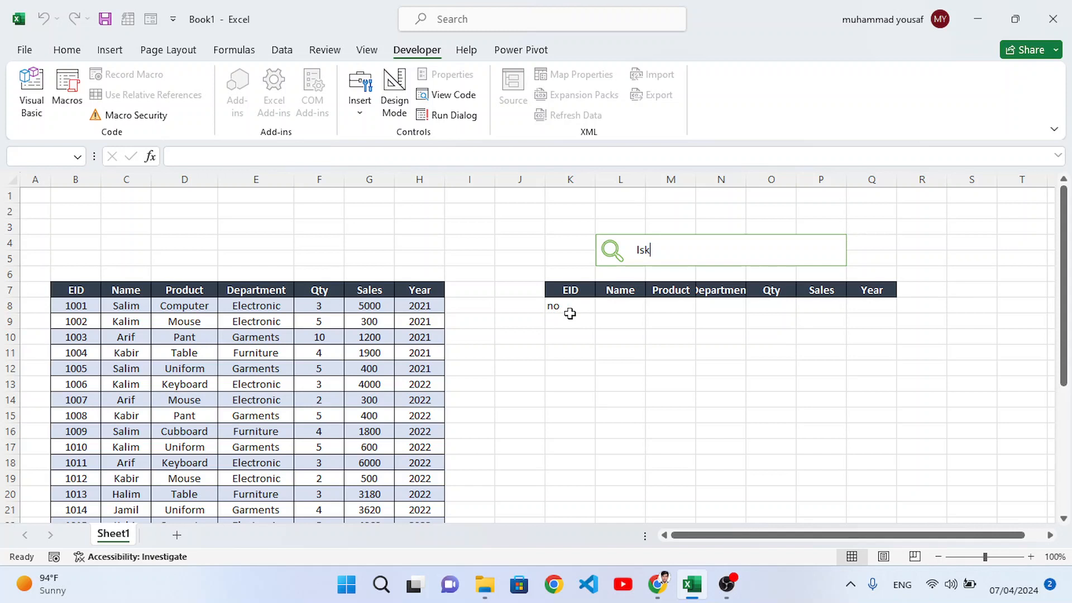
key(BackSpace)
key(BackSpace)
key(BackSpace)
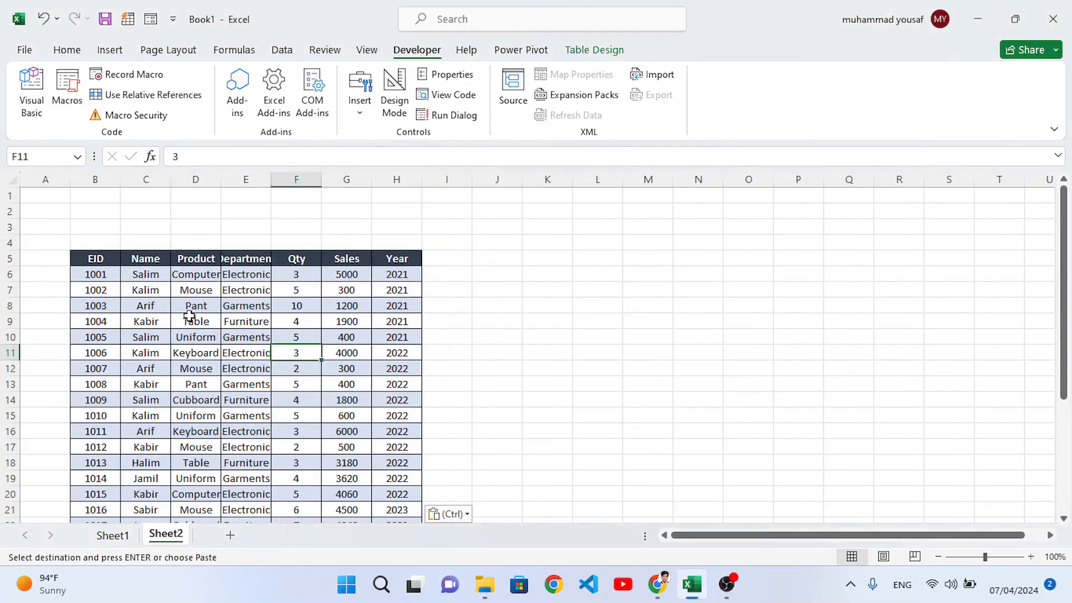
click(231, 323)
scroll(221, 358, down, 3)
scroll(221, 358, up, 3)
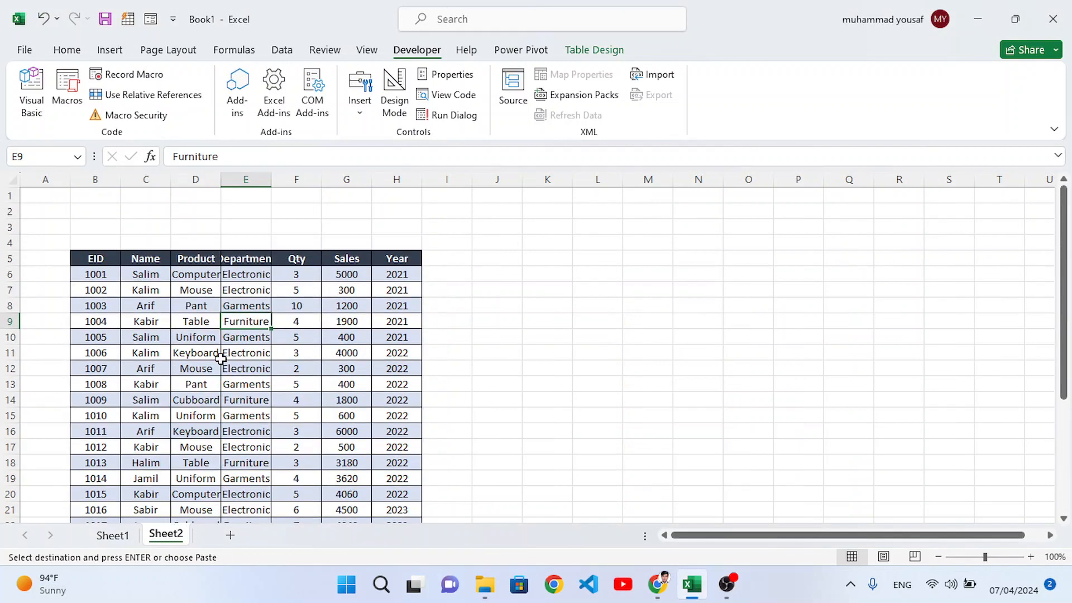
click(206, 324)
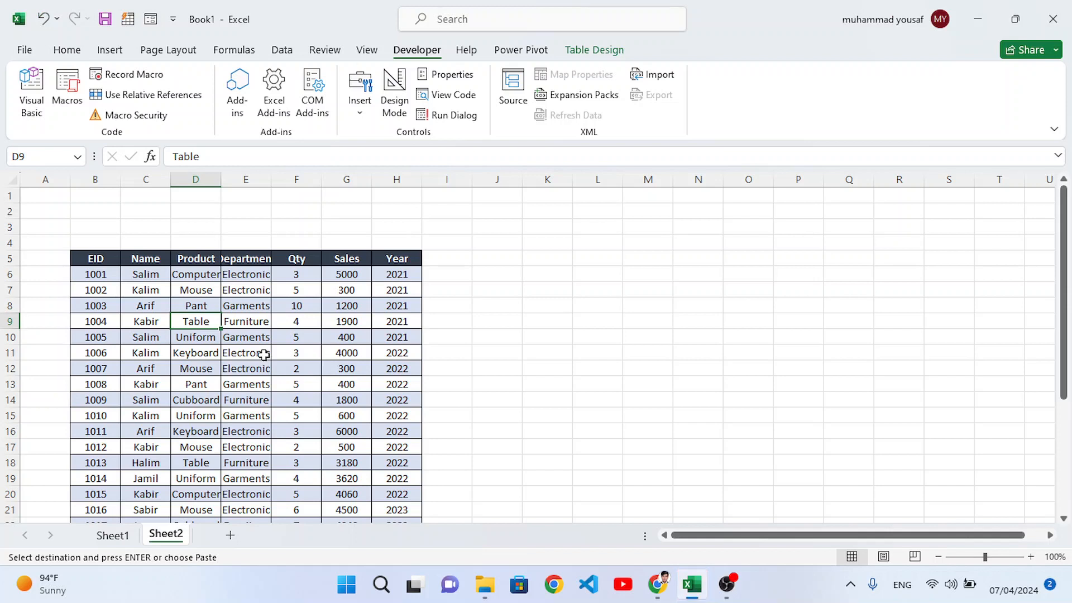
click(261, 340)
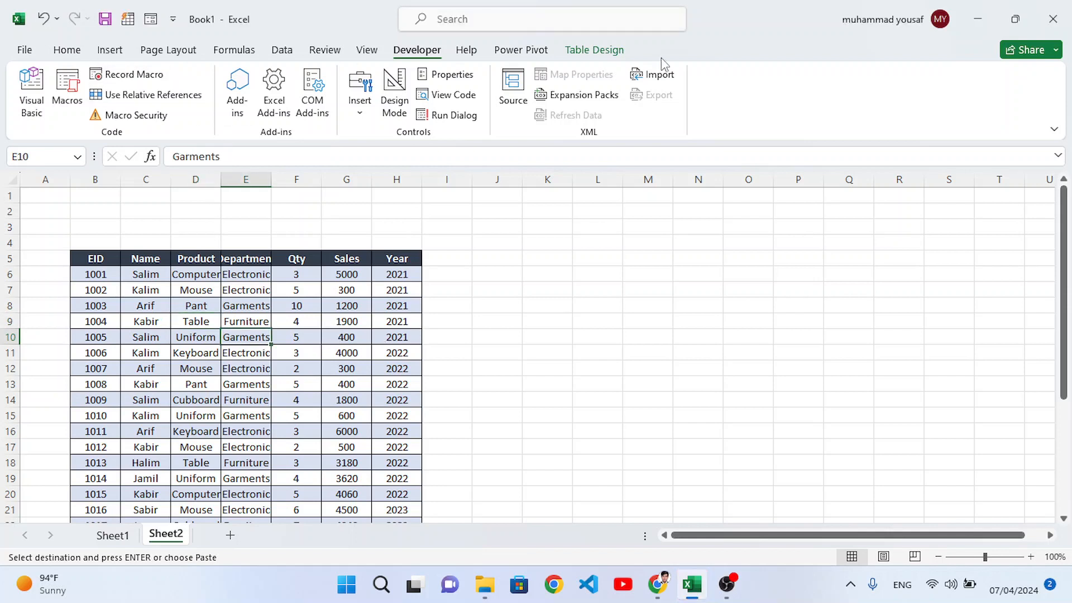
- Set the name of the employee sales table on Sheet2 to Data3
click(591, 51)
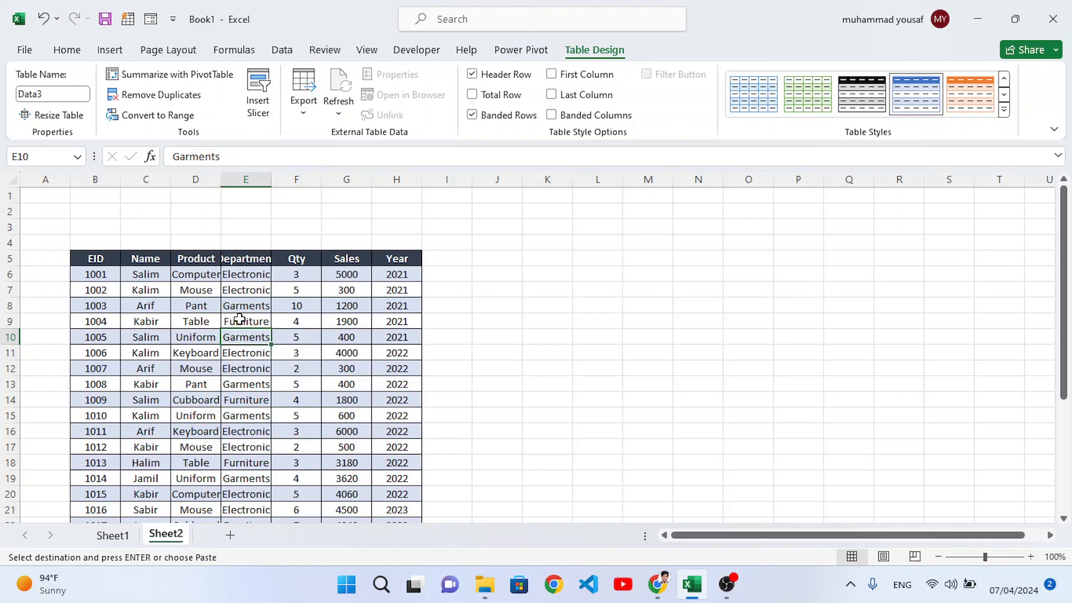
click(238, 319)
click(245, 369)
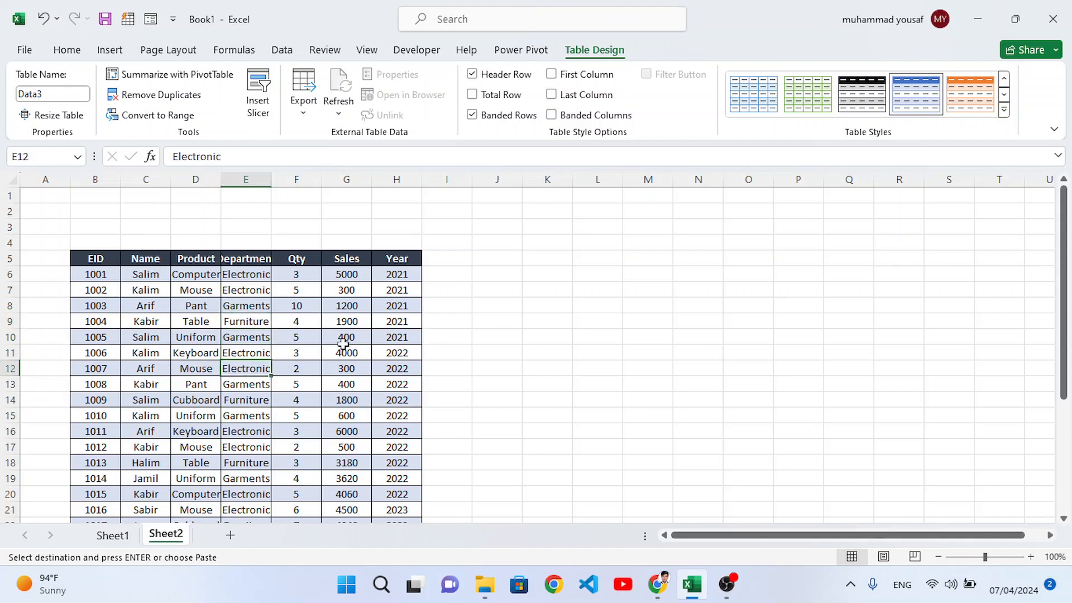
click(195, 355)
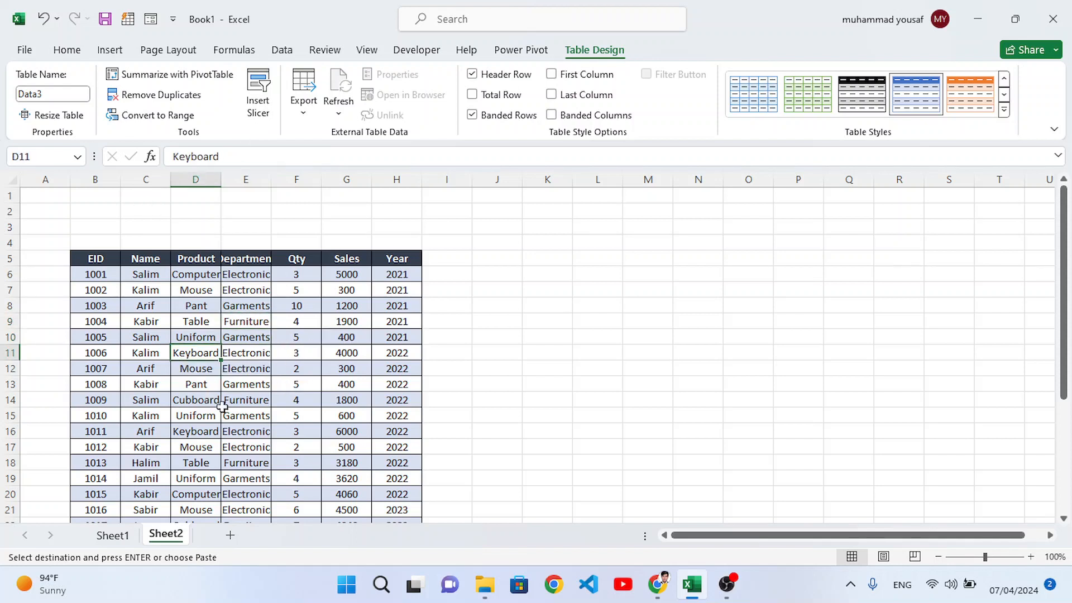
click(238, 414)
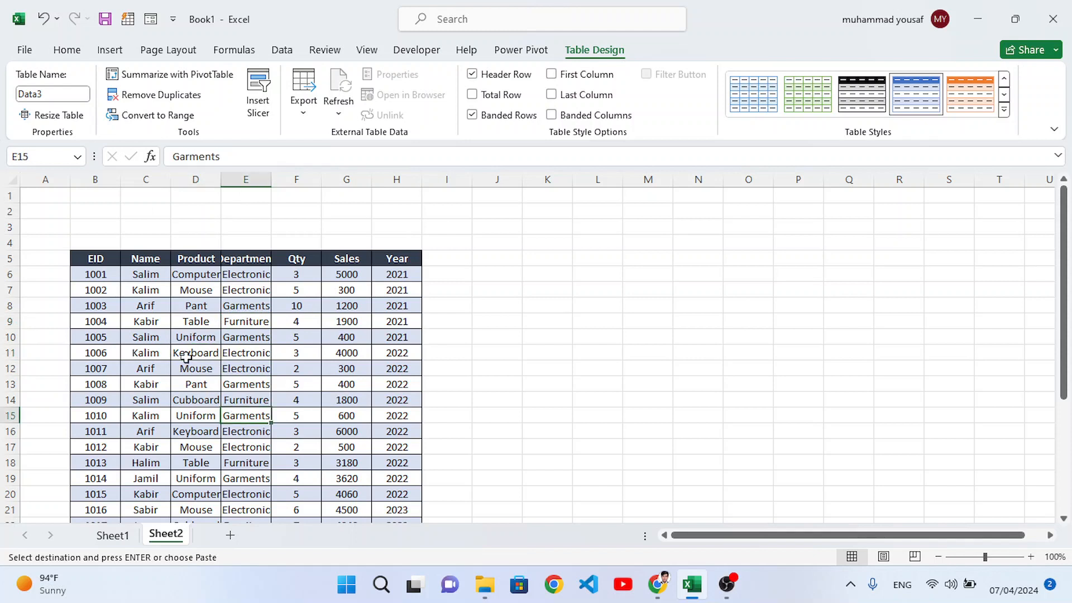
click(152, 351)
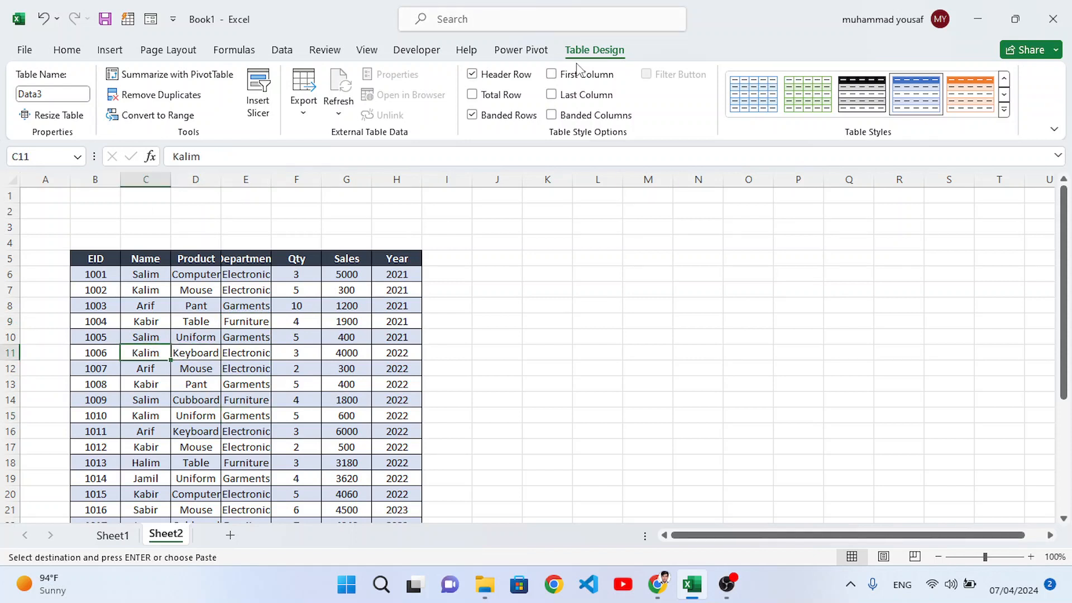
click(53, 94)
click(50, 95)
double_click(50, 96)
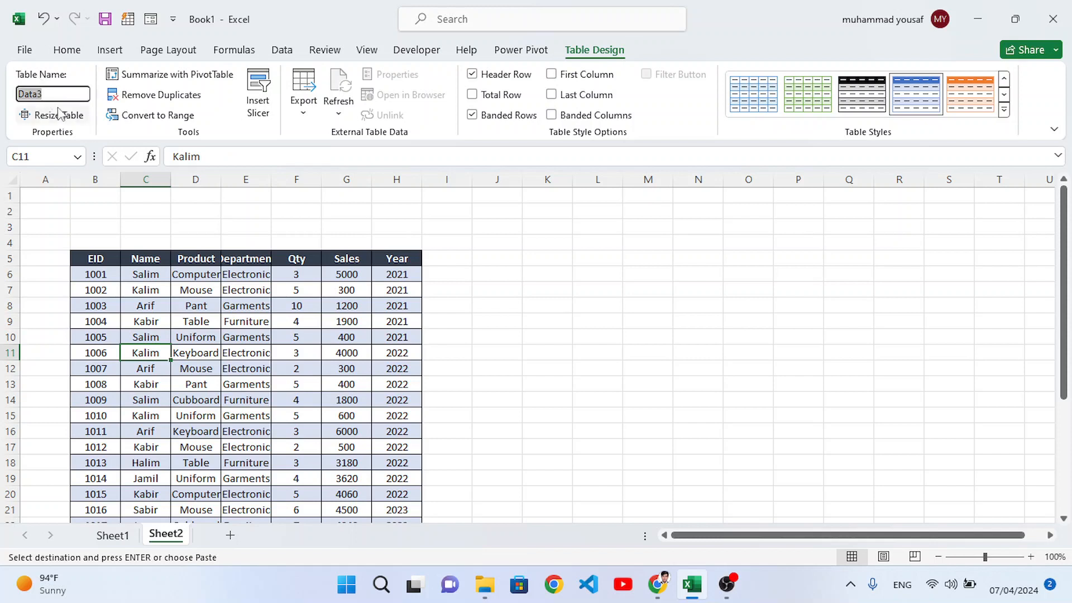
text(Data3)
key(Return)
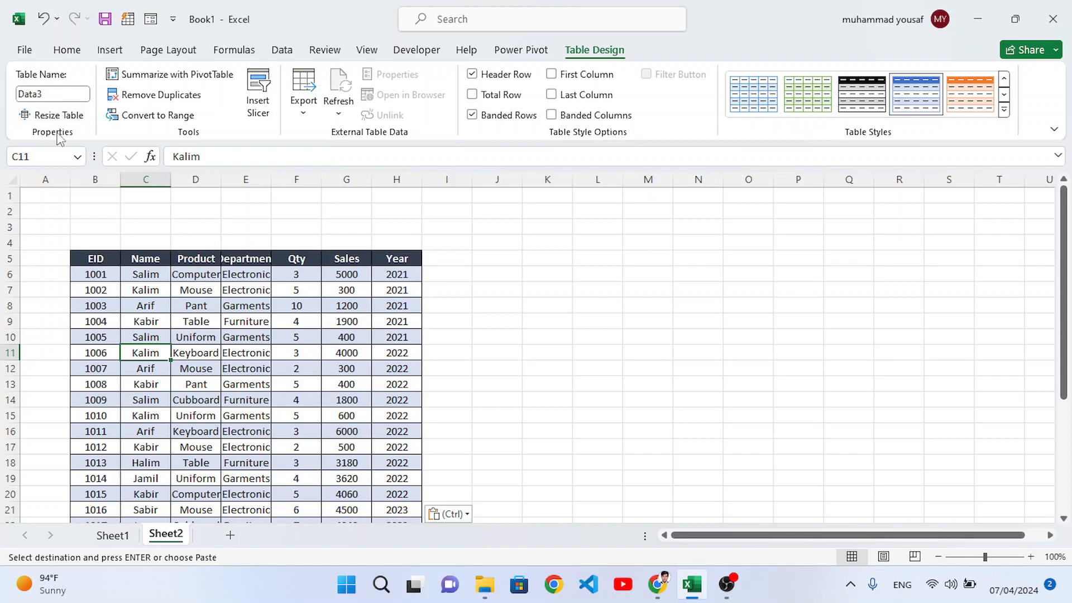
- Widen column E of the data table to fit the full Department header
click(231, 337)
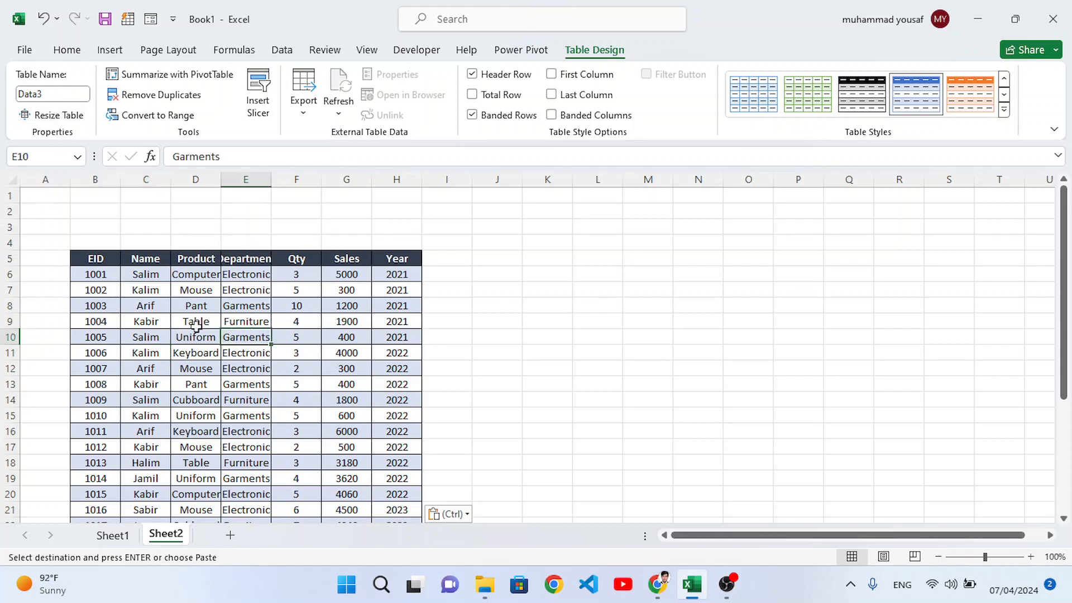
click(267, 370)
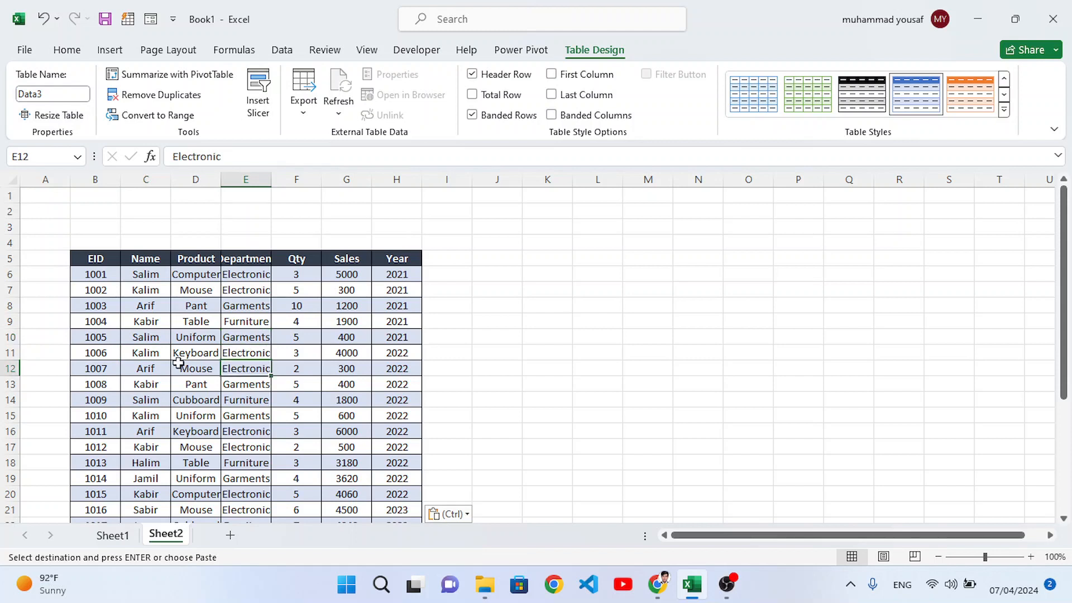
drag(270, 184, 295, 184)
- Define the named range Datanames for all entries of the table's Name column, C6 to C32
click(146, 275)
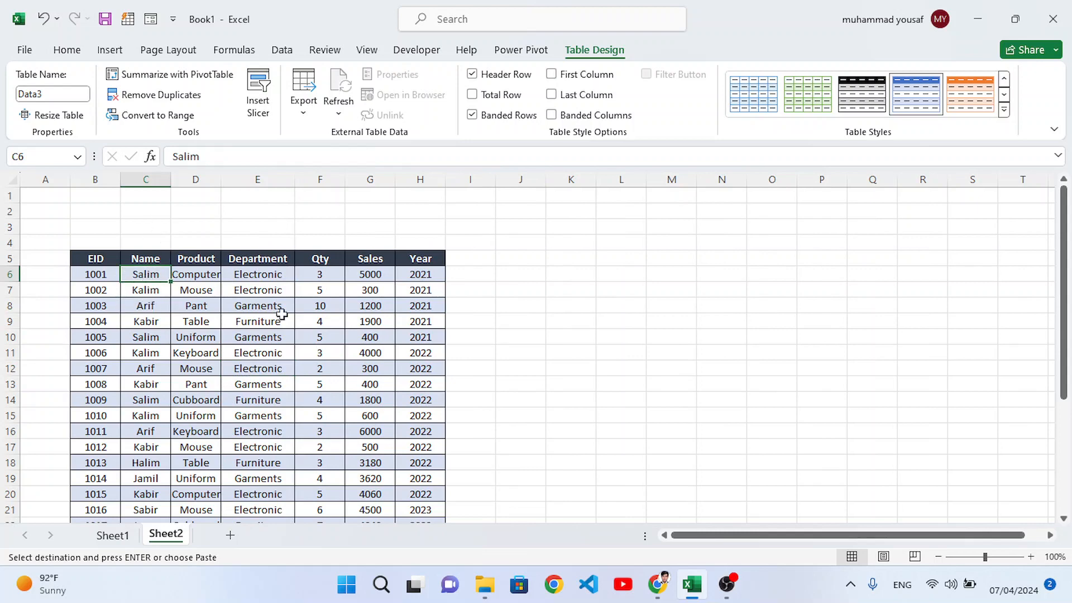
key(ctrl+shift+Down)
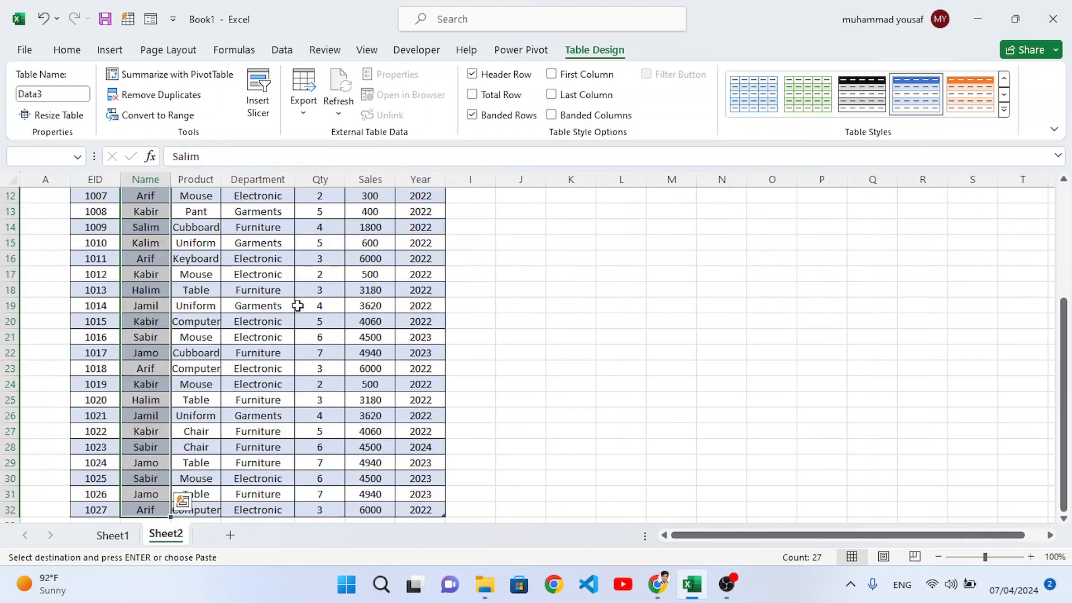
scroll(220, 394, up, 4)
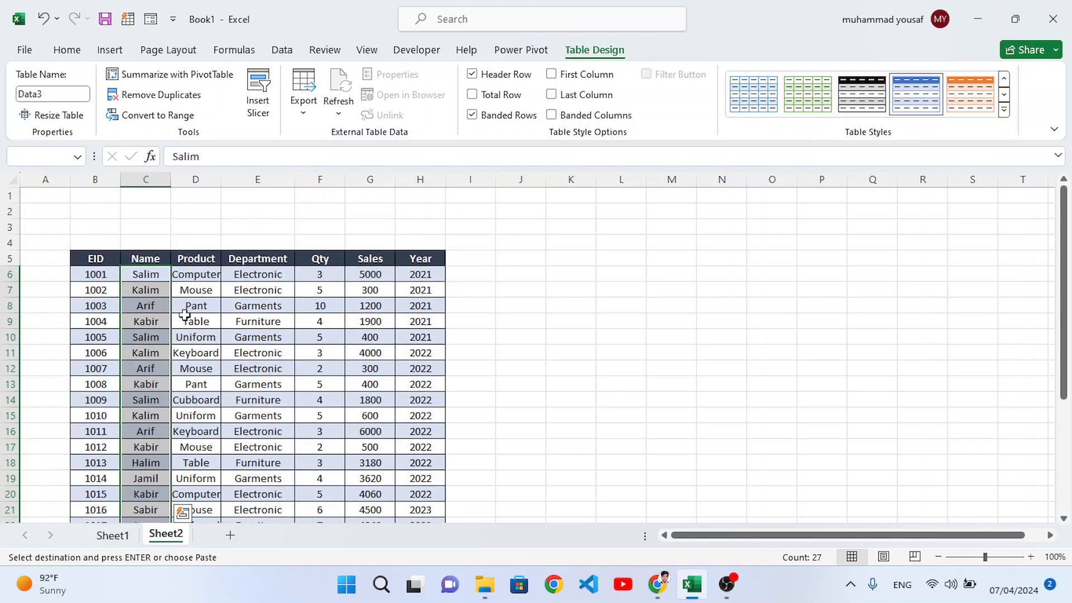
click(44, 157)
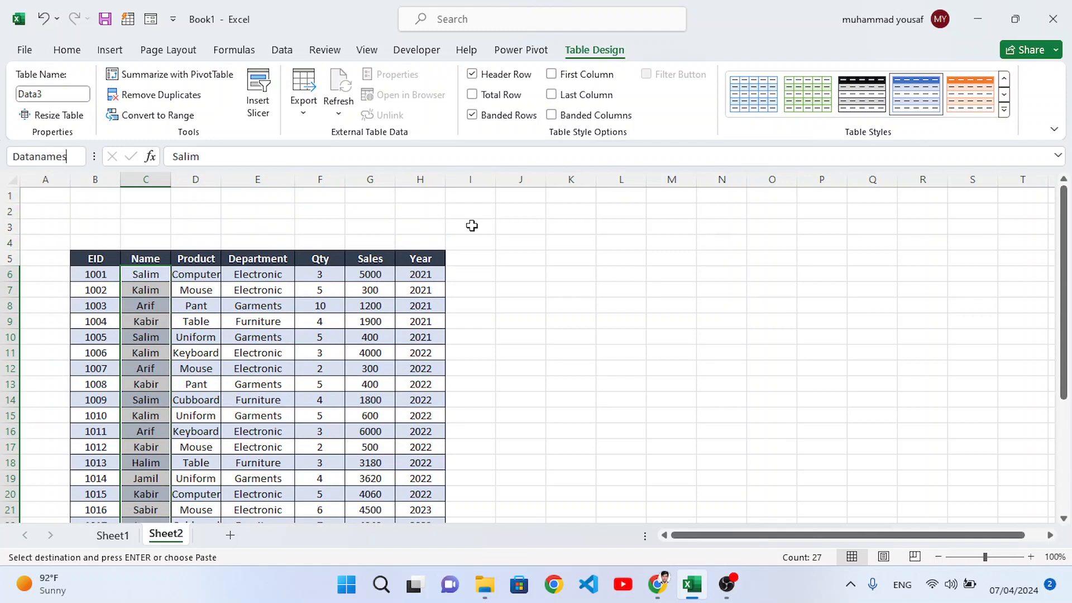
text(Datanames)
key(Return)
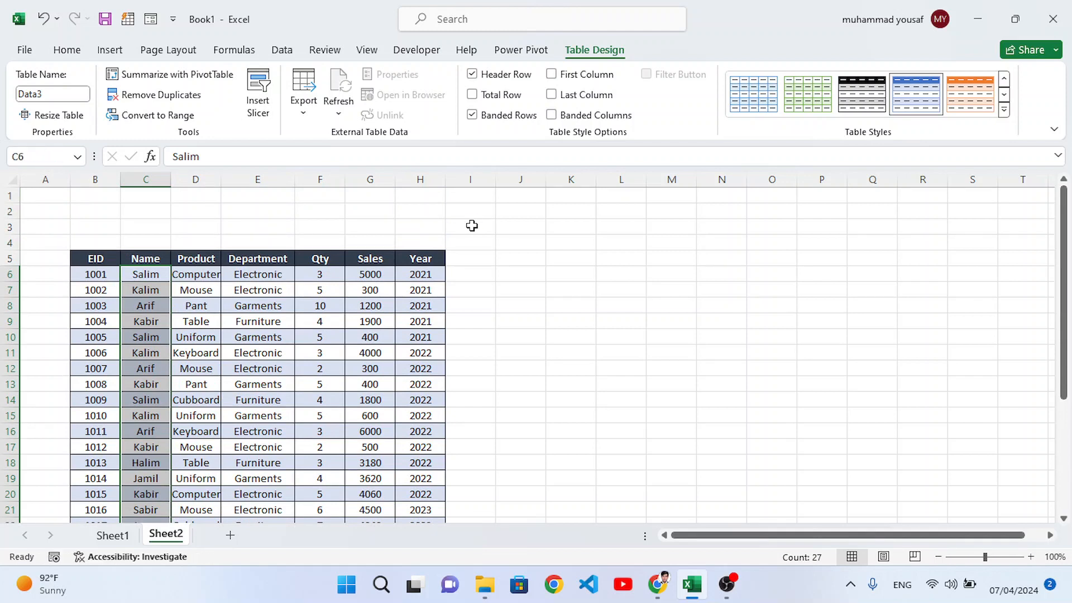
click(159, 305)
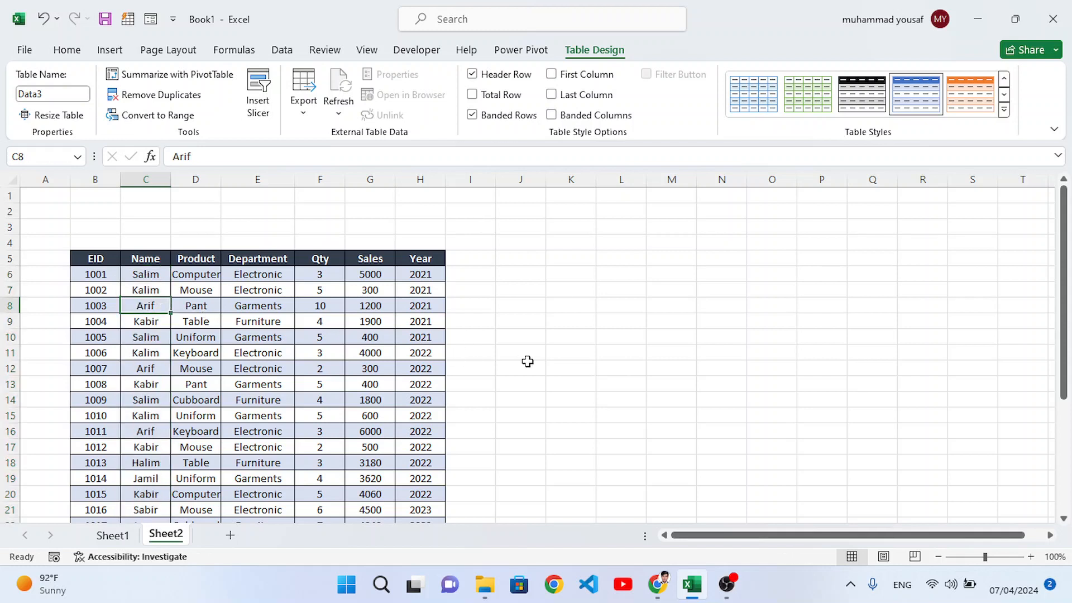
- Copy the table's header row B5:H5 to a new location starting at cell K5
drag(93, 257, 404, 252)
key(ctrl+c)
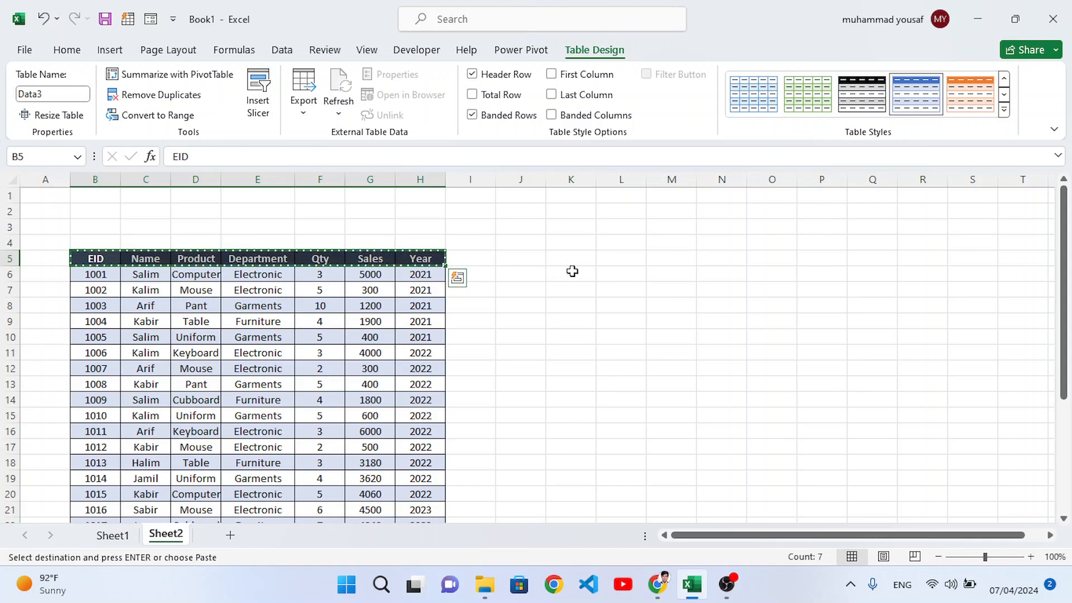
click(575, 262)
key(ctrl+v)
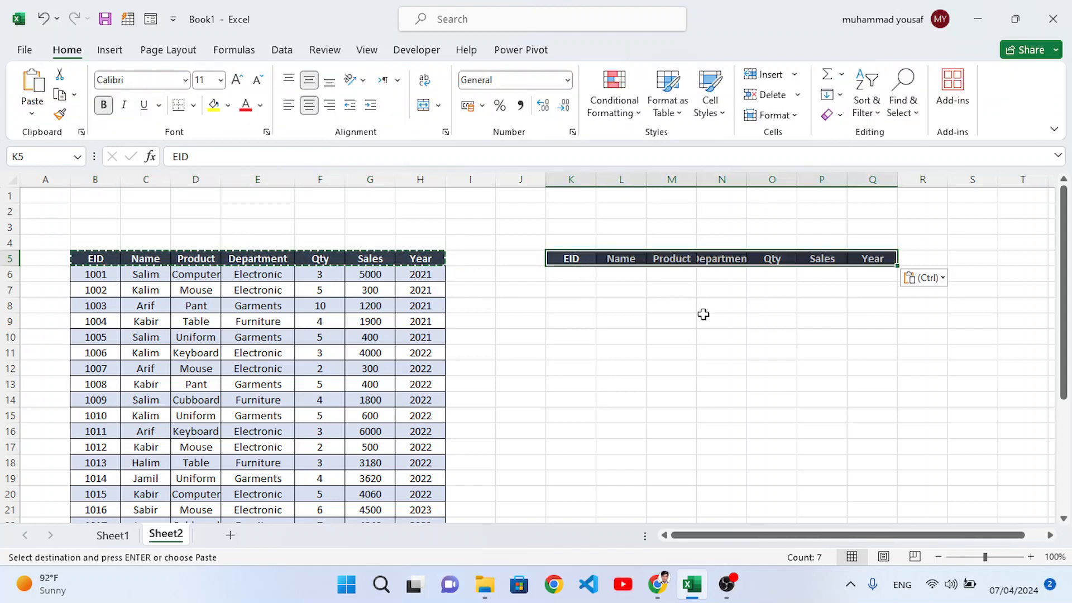
- Draw a rectangle about 1.11 cm by 8.55 cm above the copied headers and apply the white-fill, green-outline style
click(582, 217)
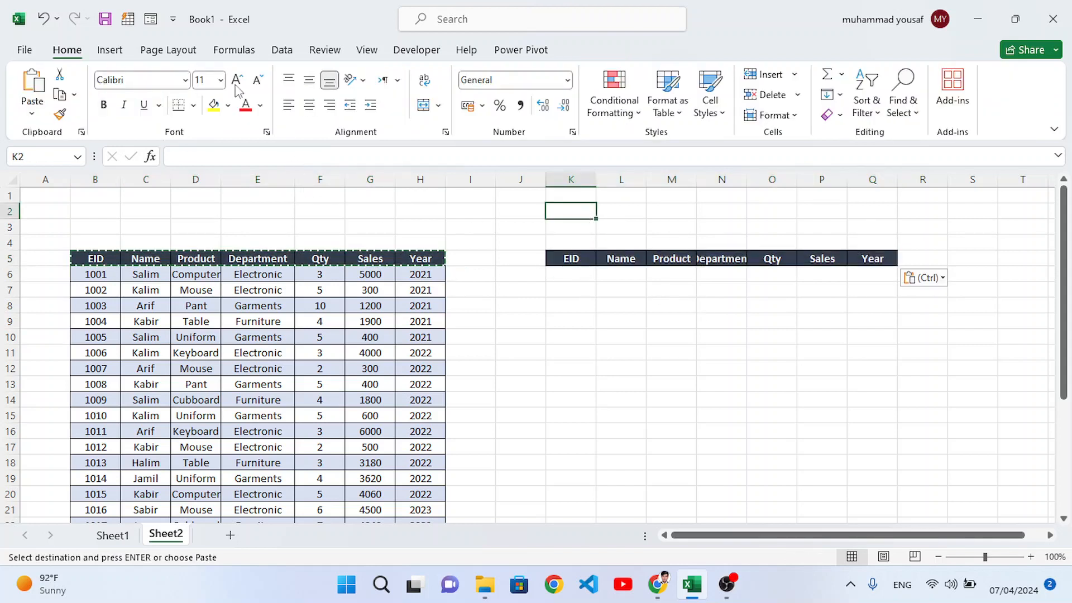
click(109, 50)
click(256, 76)
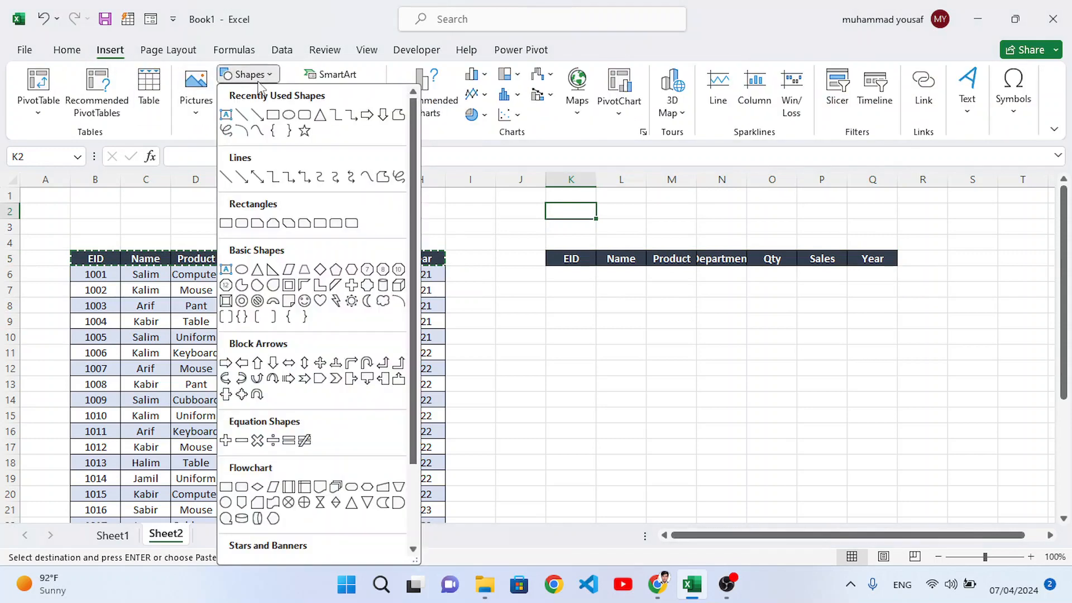
click(271, 113)
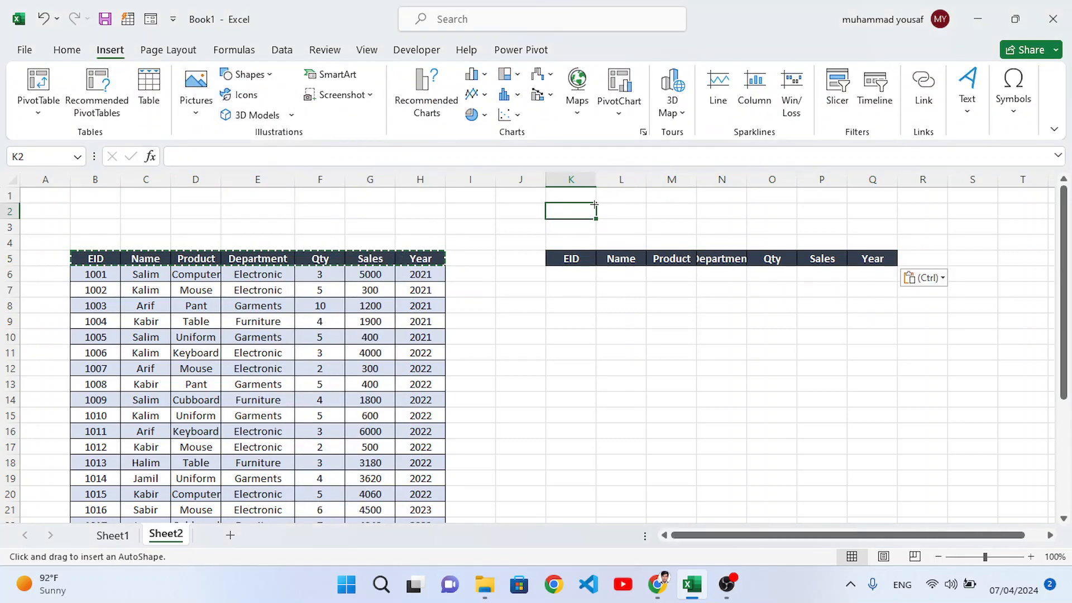
mouse_move(595, 203)
mouse_down()
mouse_move(605, 240)
mouse_move(849, 238)
mouse_up()
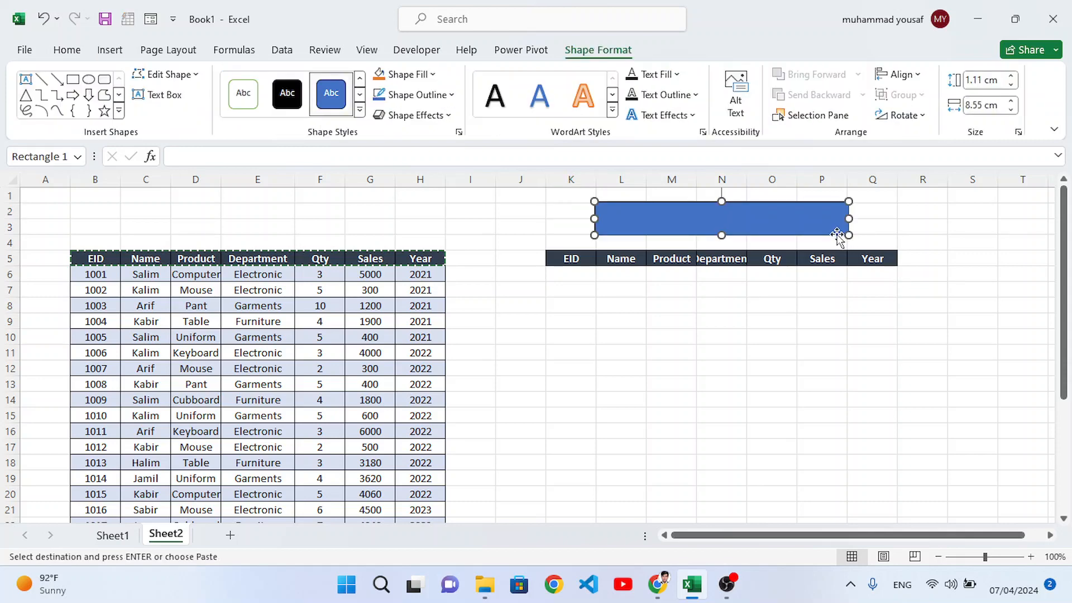
click(232, 95)
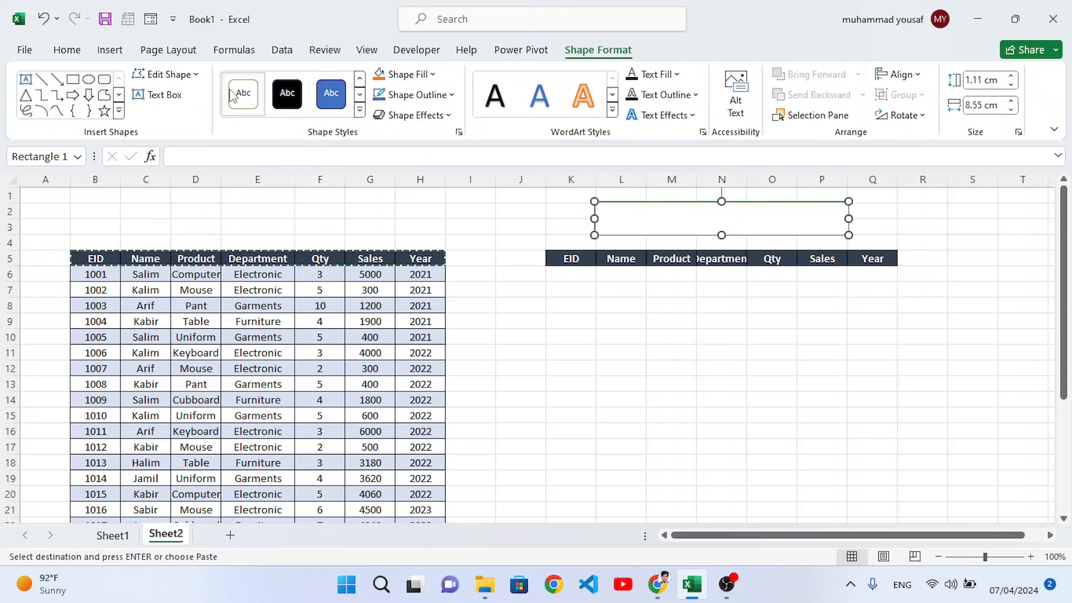
- Insert the plain magnifying glass stock icon found with "search" and shrink it to about 0.98 cm square inside the rectangle's left end
click(115, 52)
click(250, 104)
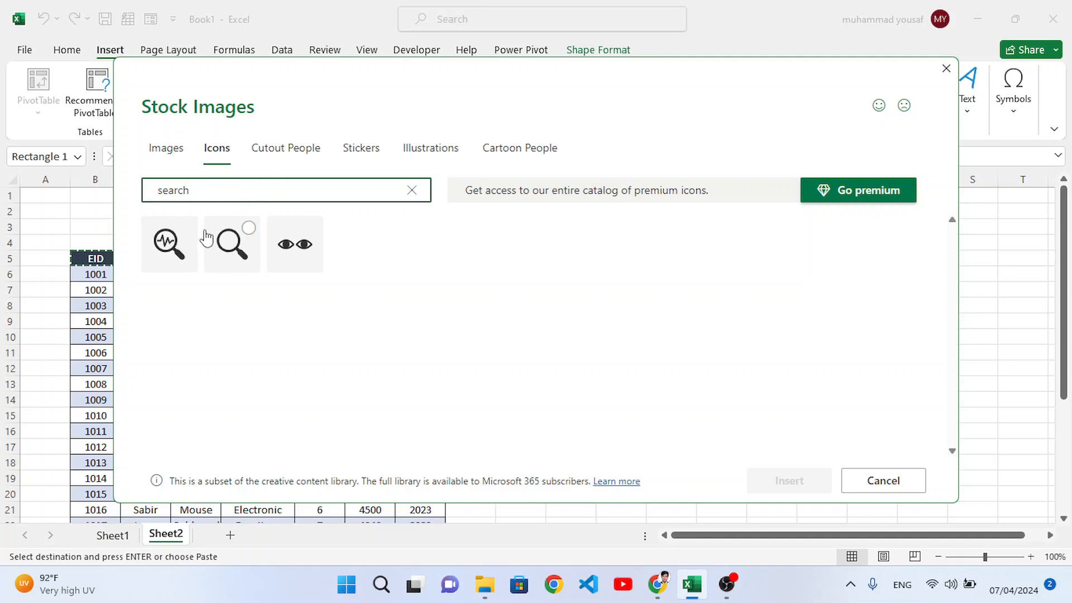
click(233, 258)
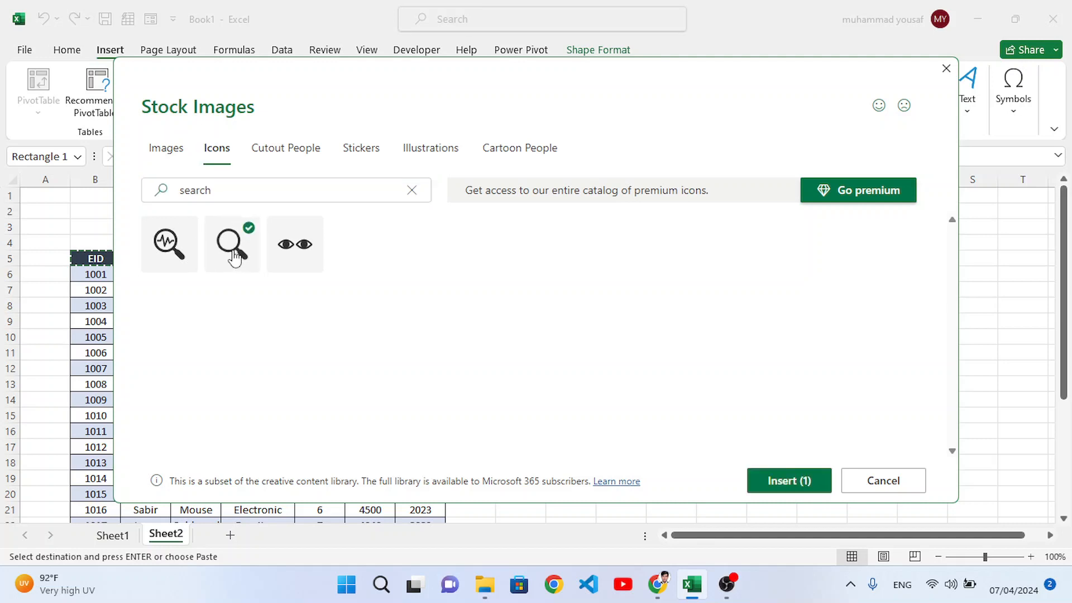
click(756, 481)
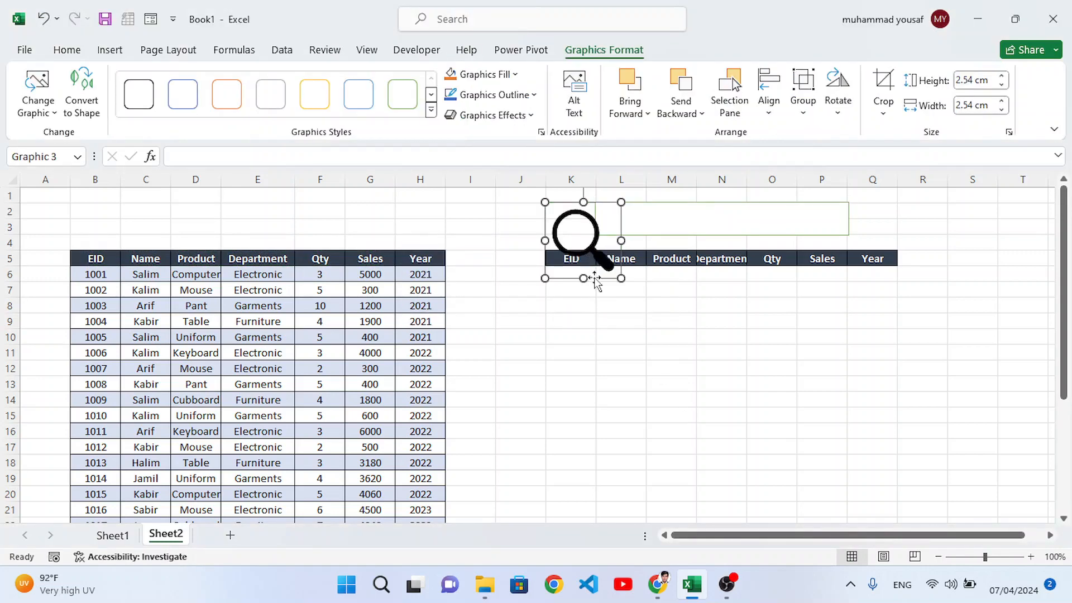
drag(620, 278, 612, 225)
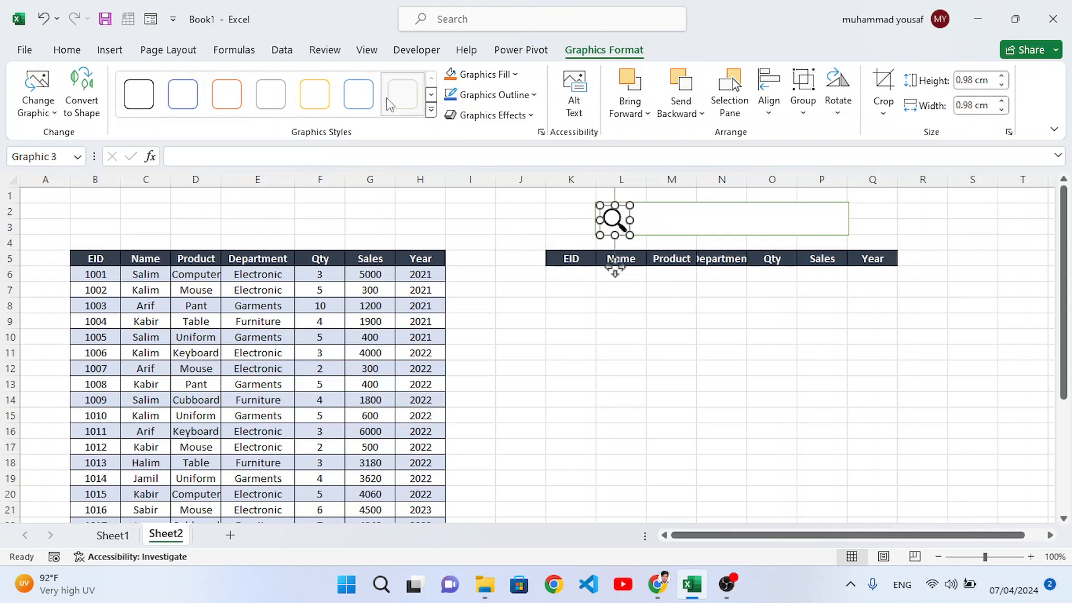
- Apply the green-outline graphics style to the magnifying glass icon and deselect it
click(402, 94)
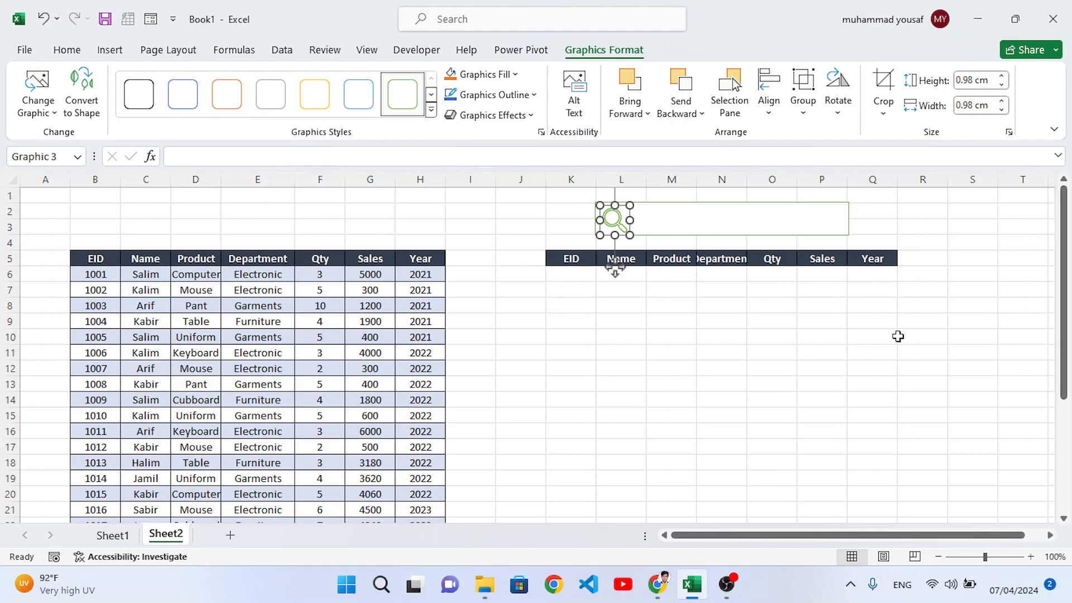
click(751, 370)
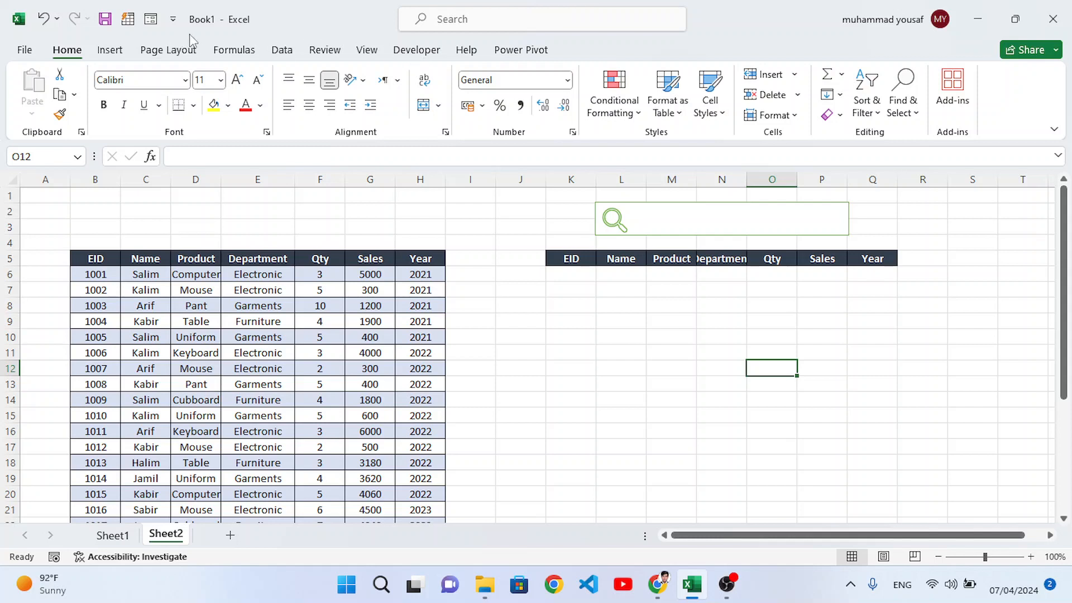
- Check in the ribbon customization options that the Developer tab is enabled, and close them without changes
right_click(1007, 105)
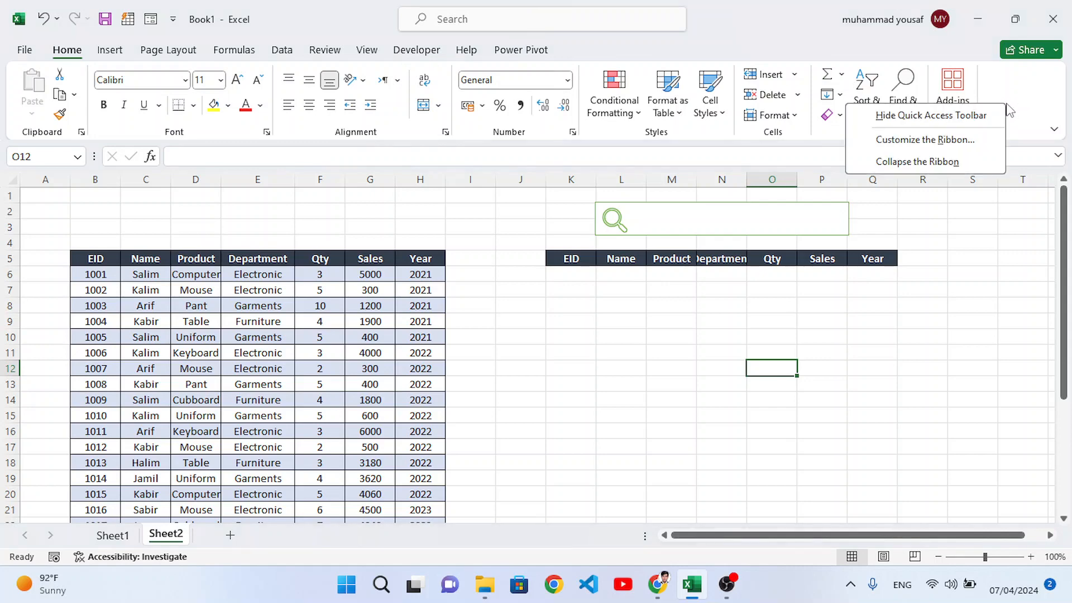
click(917, 140)
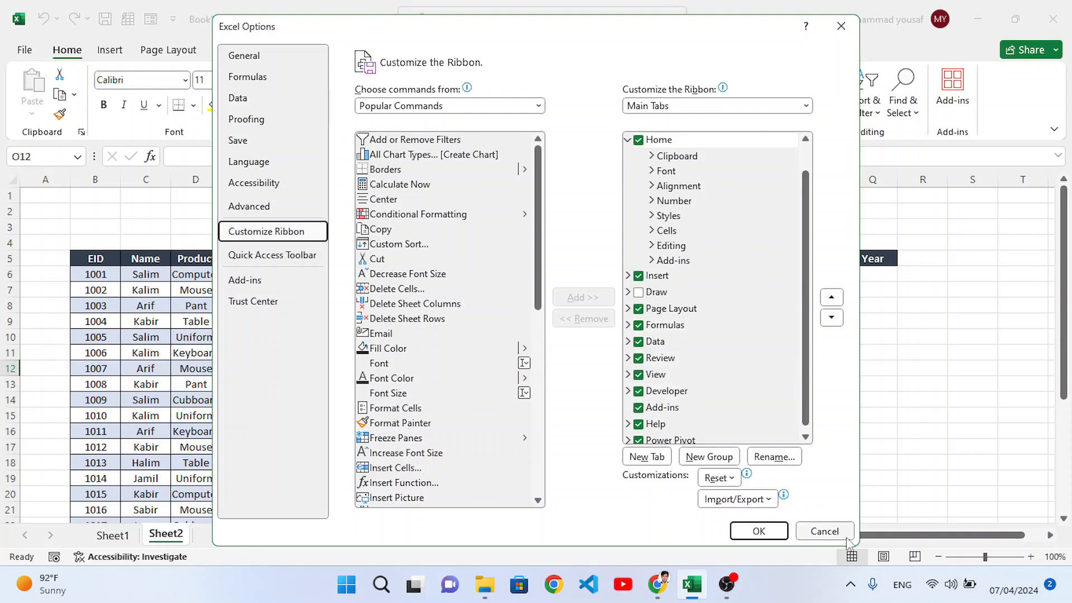
click(845, 536)
- Insert an ActiveX text box inside the green rectangle, filling the space beside the magnifying glass icon
click(416, 53)
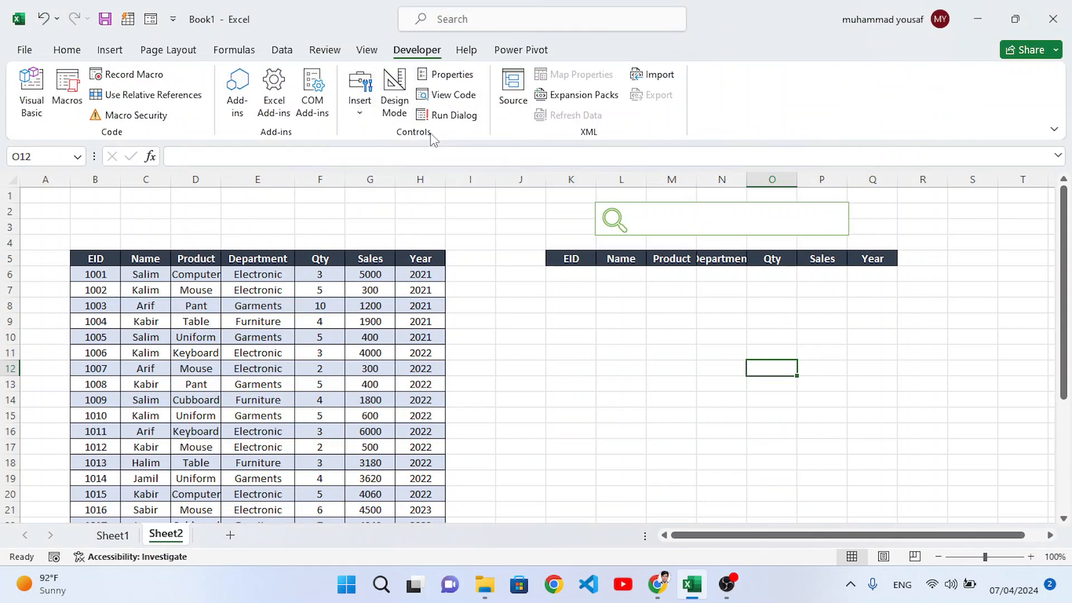
click(361, 106)
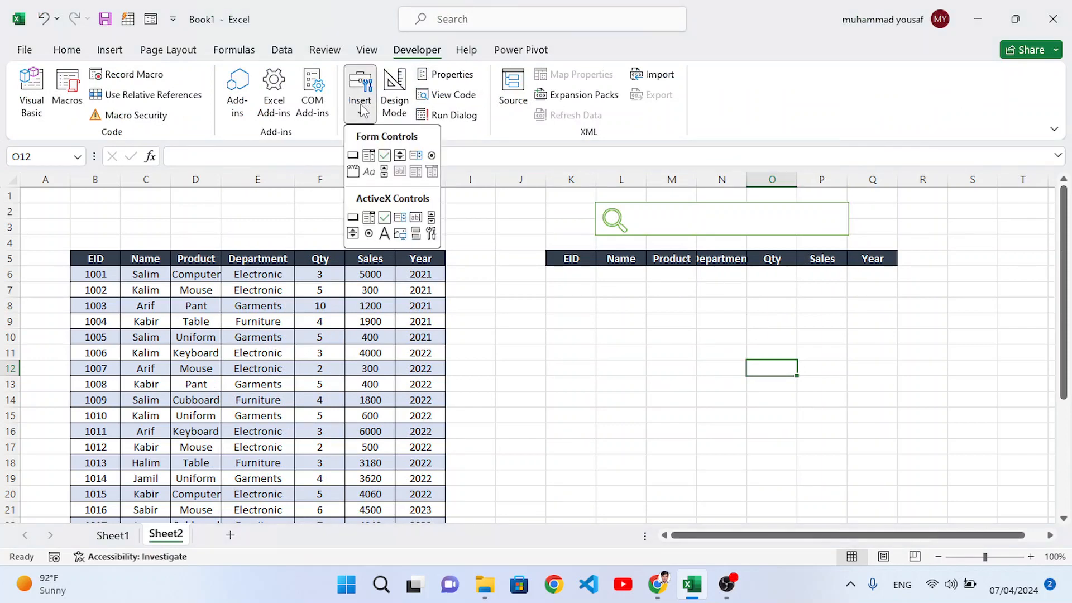
click(416, 219)
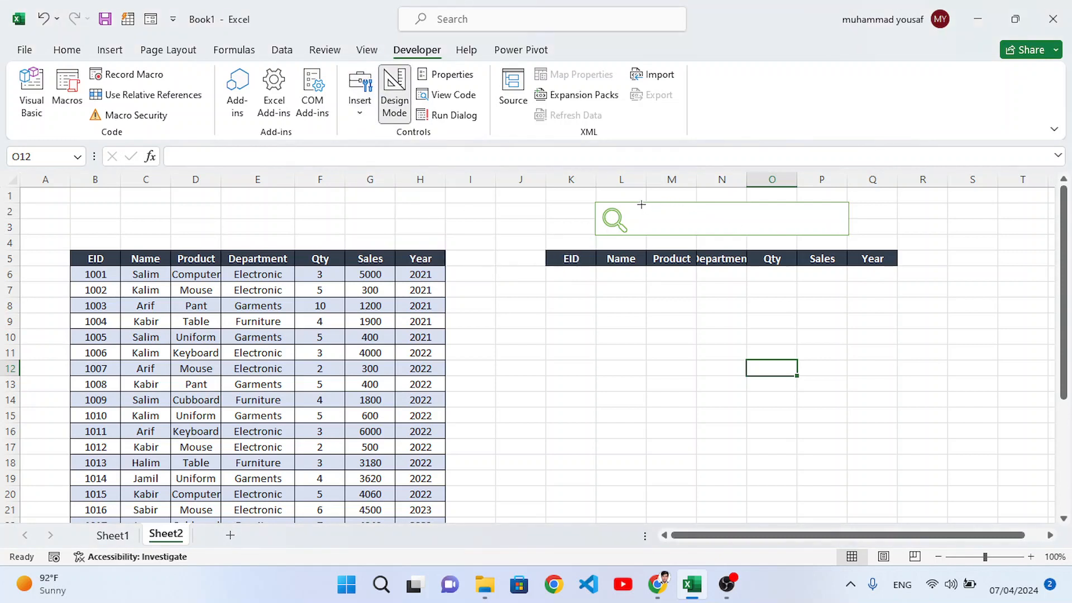
mouse_move(639, 204)
mouse_down()
mouse_move(661, 230)
mouse_move(842, 231)
mouse_up()
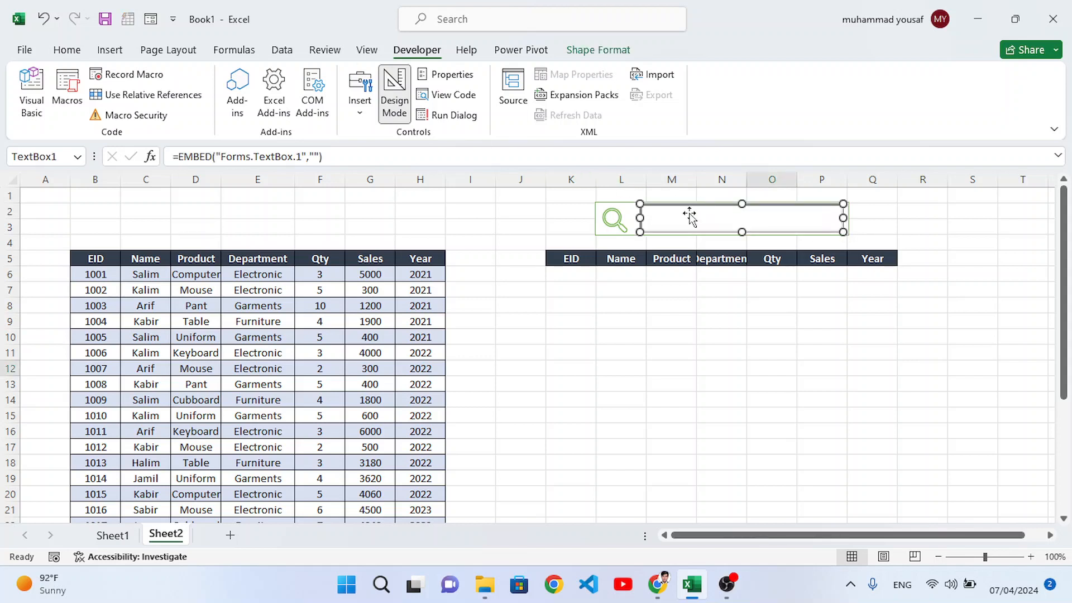
- Set the text box's BorderColor to Window Background and its BorderStyle to option 1
right_click(692, 219)
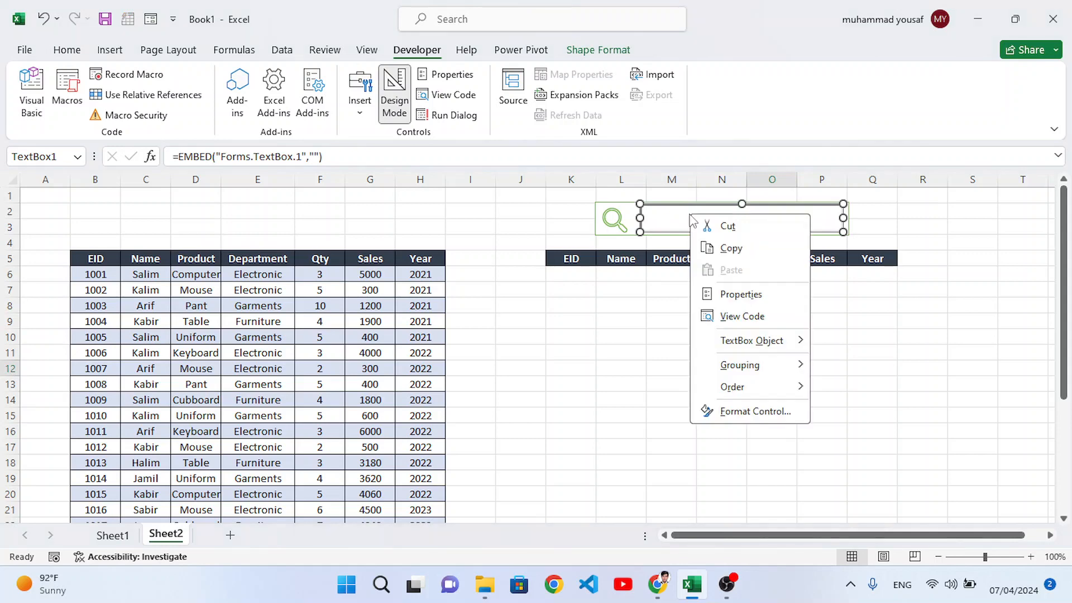
click(735, 300)
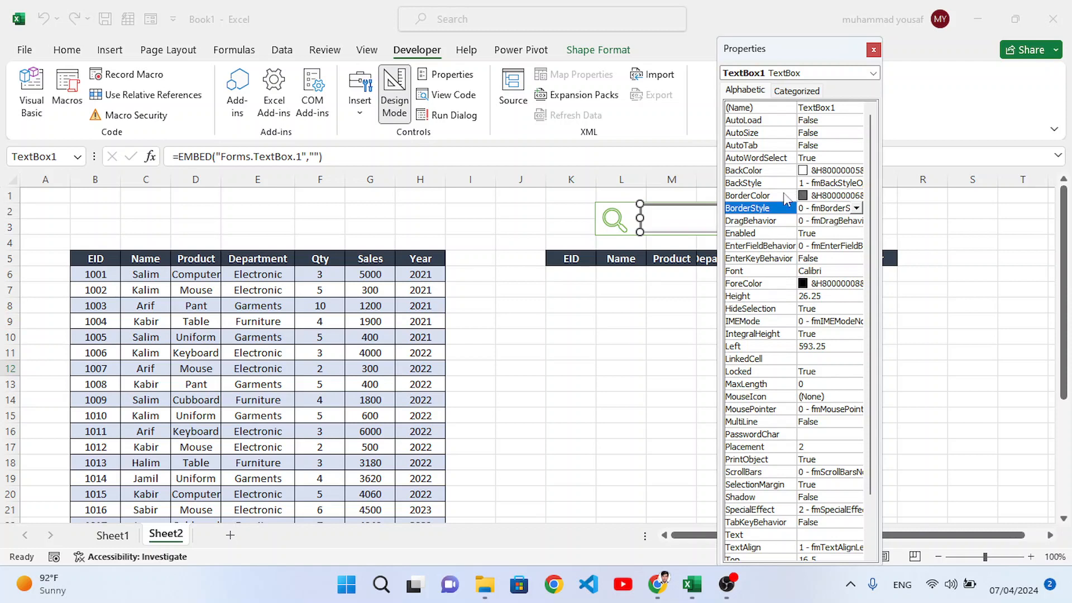
click(816, 169)
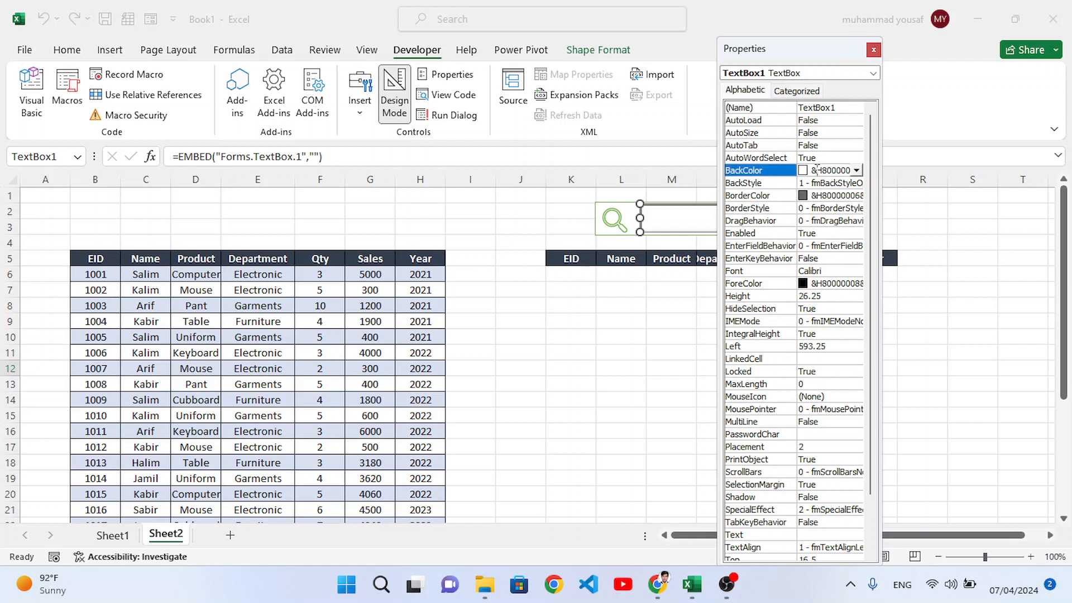
click(847, 195)
click(855, 195)
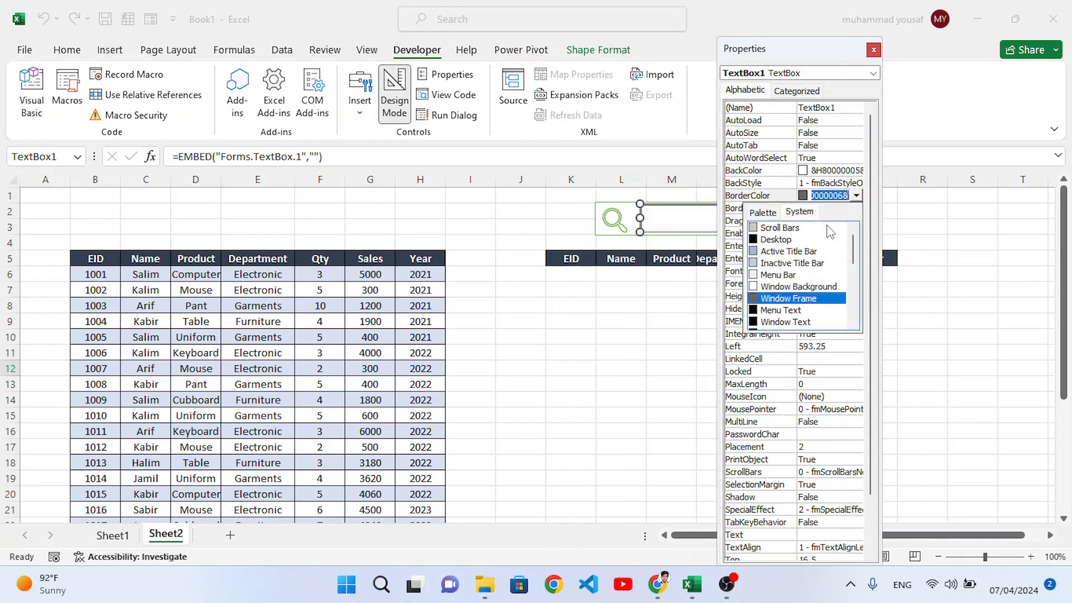
click(795, 286)
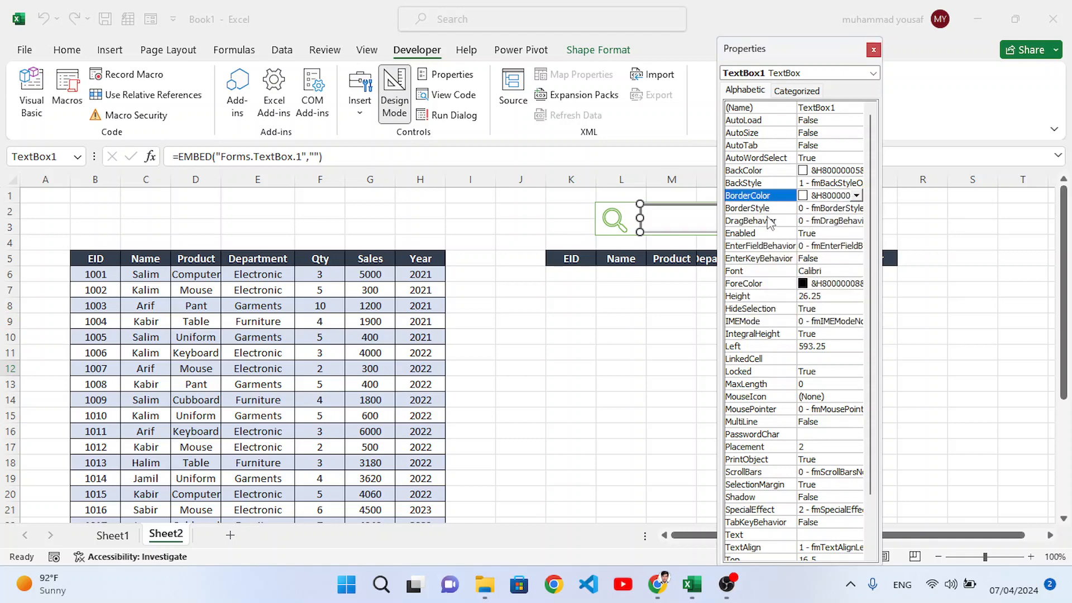
click(830, 209)
click(857, 209)
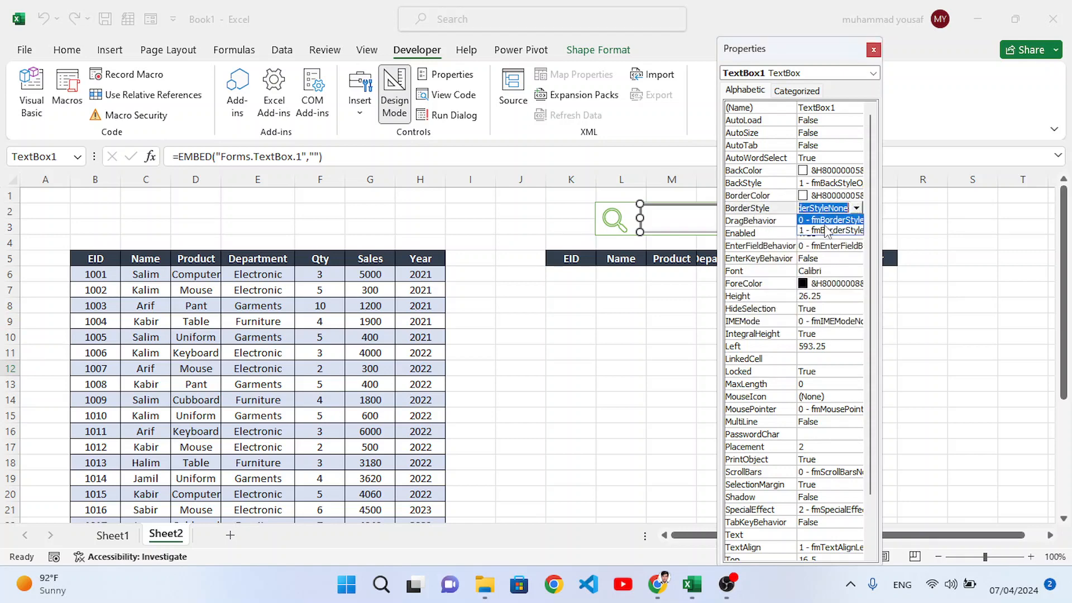
click(825, 227)
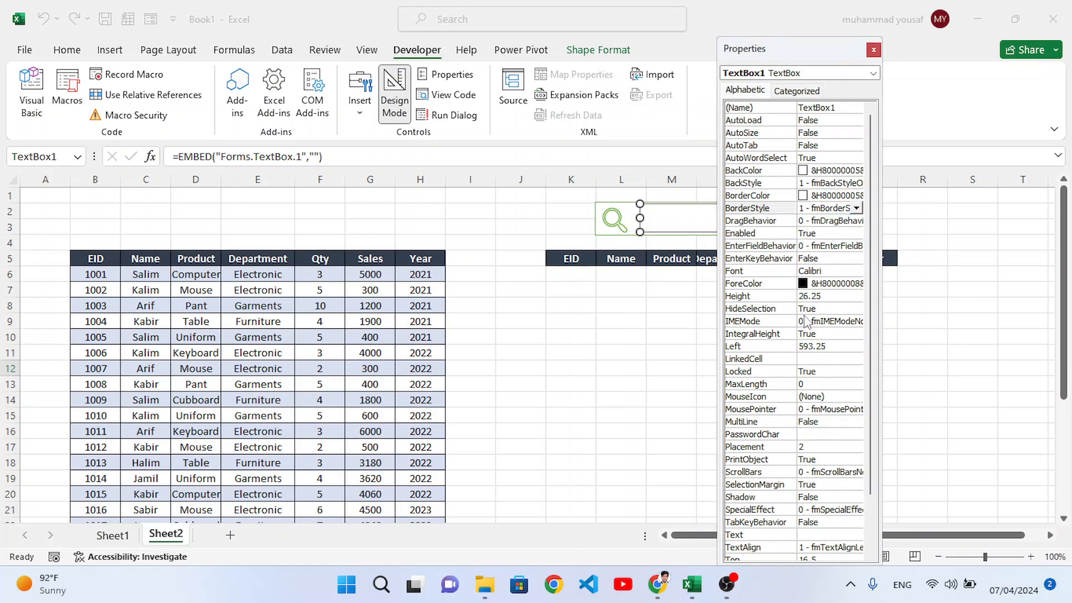
- Link the text box to cell L3, and exit Design Mode to try the box
click(748, 360)
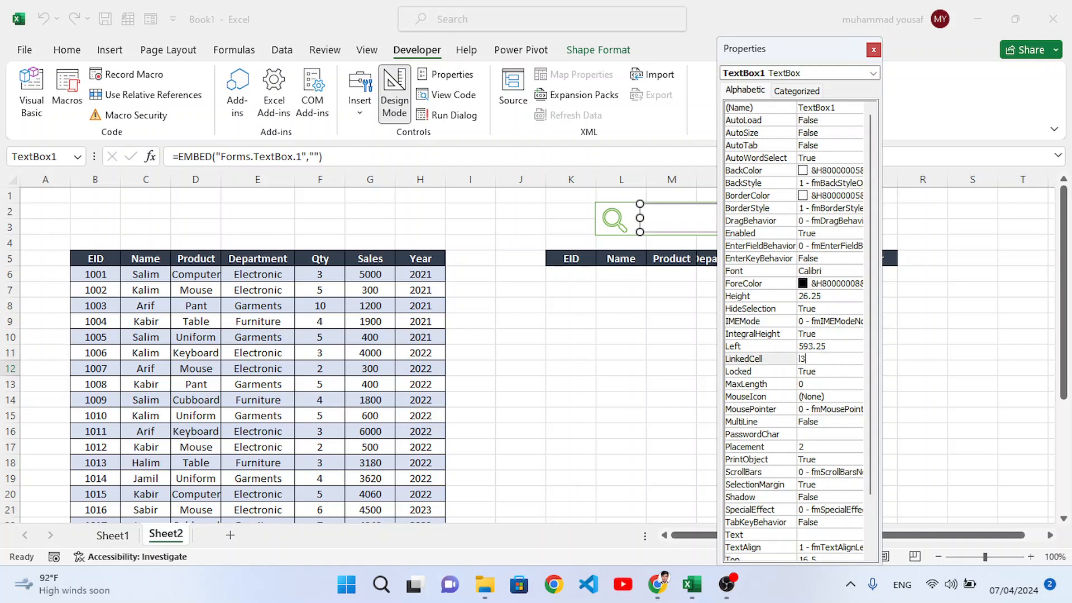
click(874, 51)
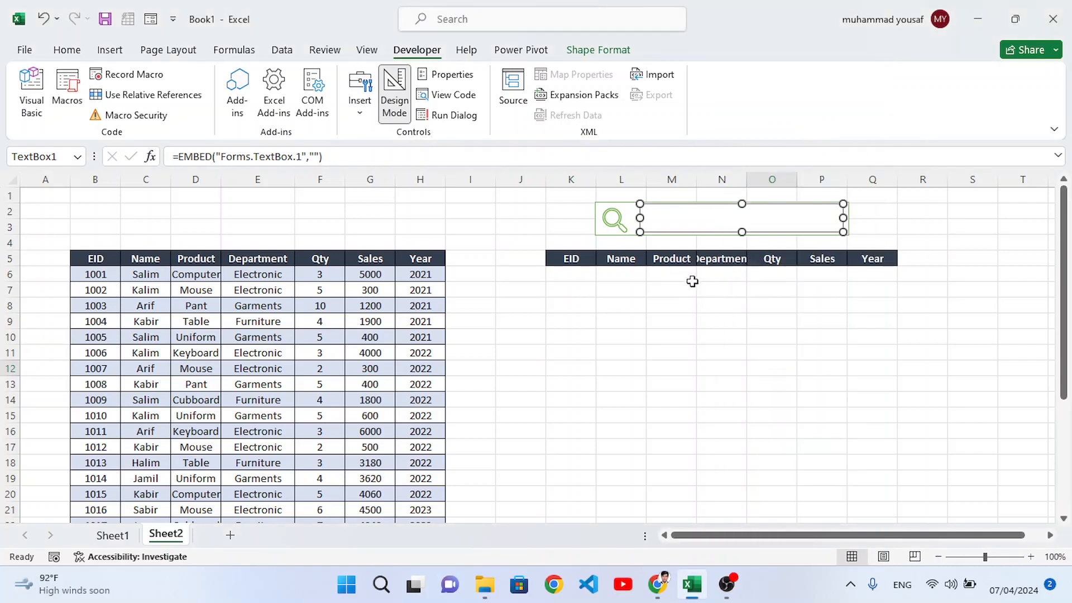
click(394, 116)
click(680, 215)
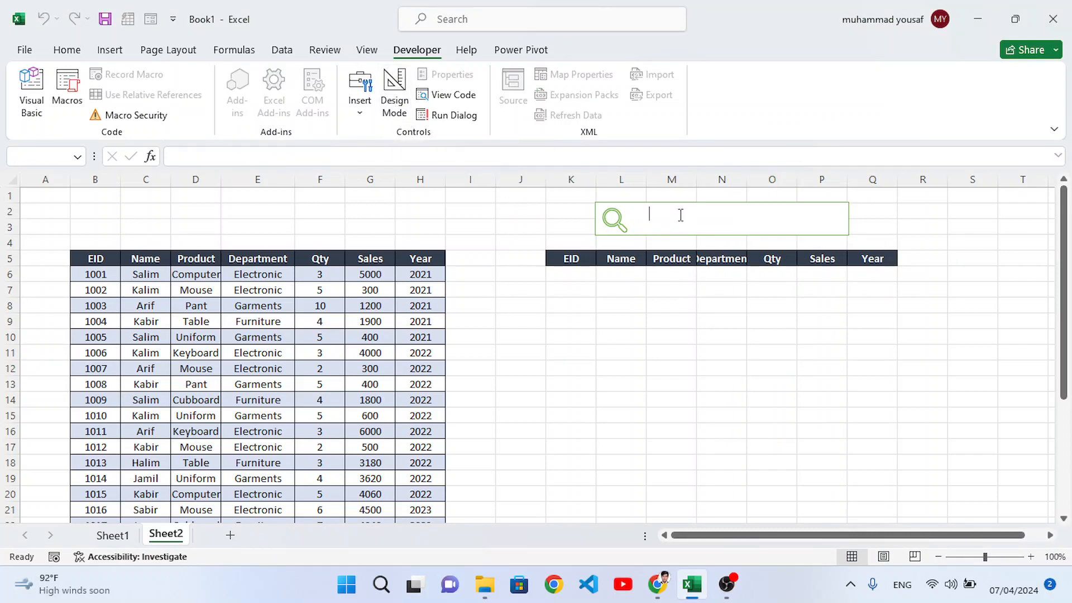
- Lower the text box's upper edge slightly in Design Mode, and exit Design Mode to try the box again
click(394, 95)
click(711, 220)
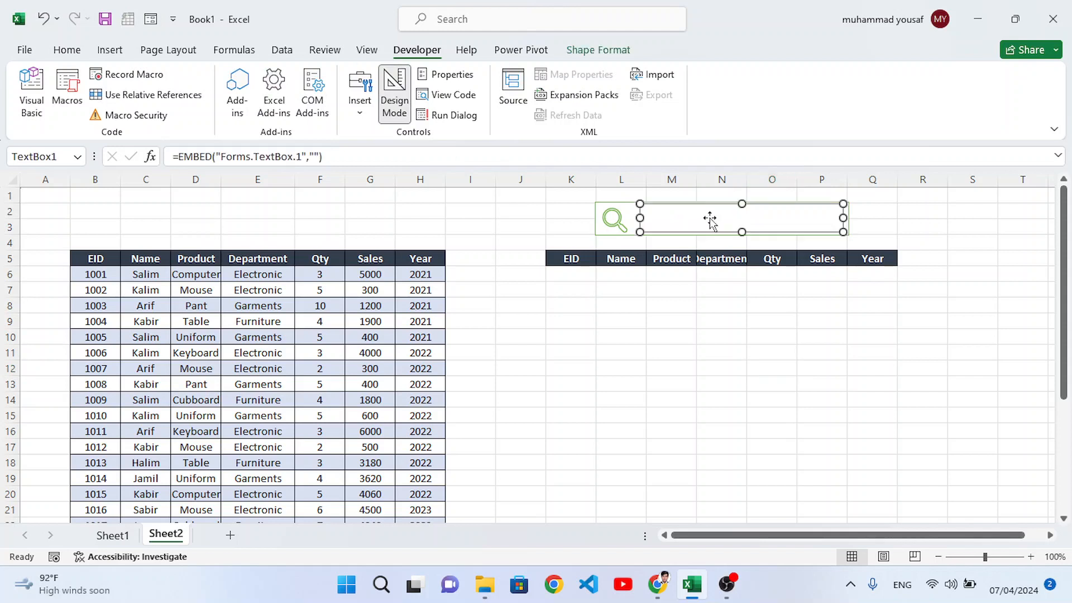
drag(739, 204, 739, 208)
click(395, 111)
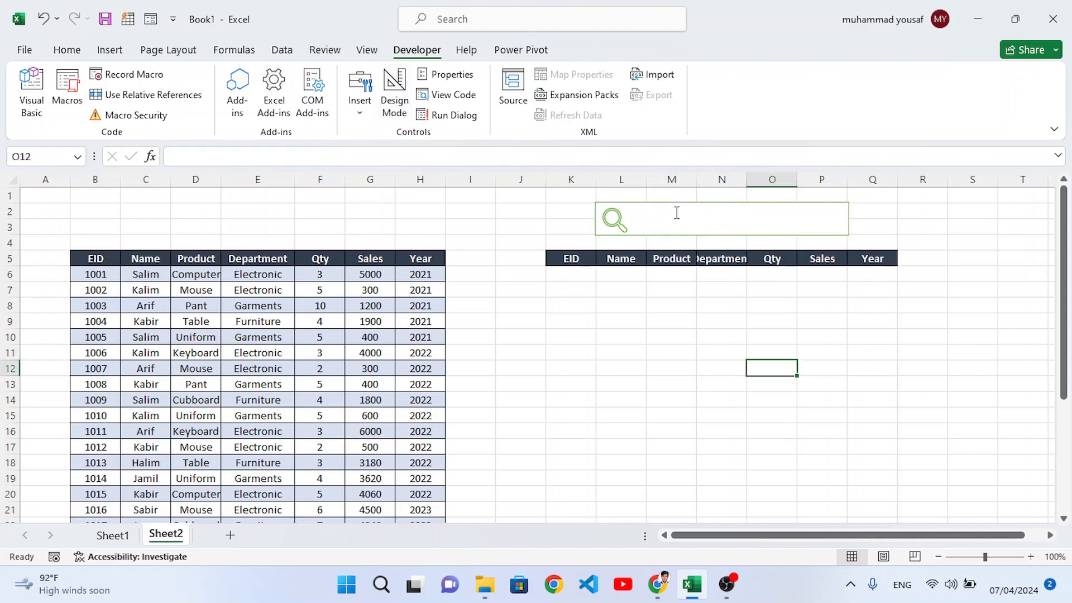
click(678, 217)
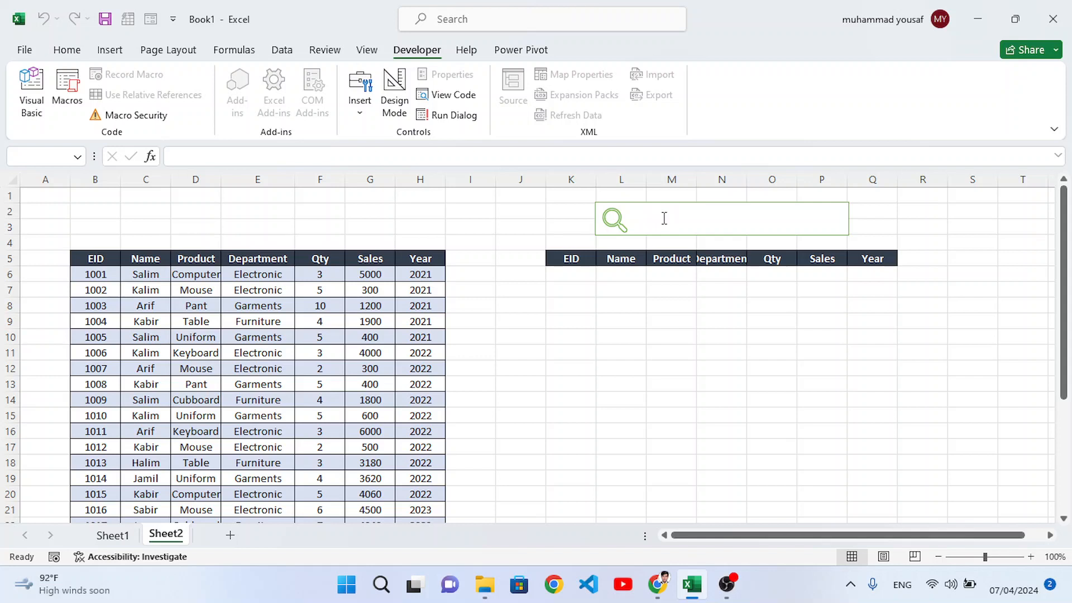
- Start a FILTER formula in cell K6 with the named range Data3 as its array
click(580, 276)
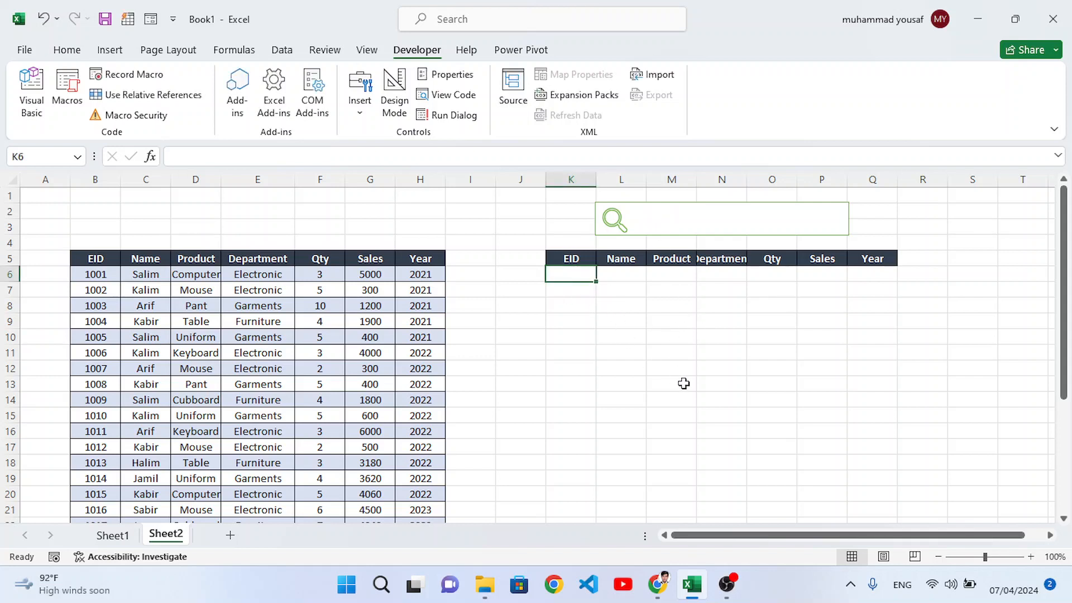
text(=fil)
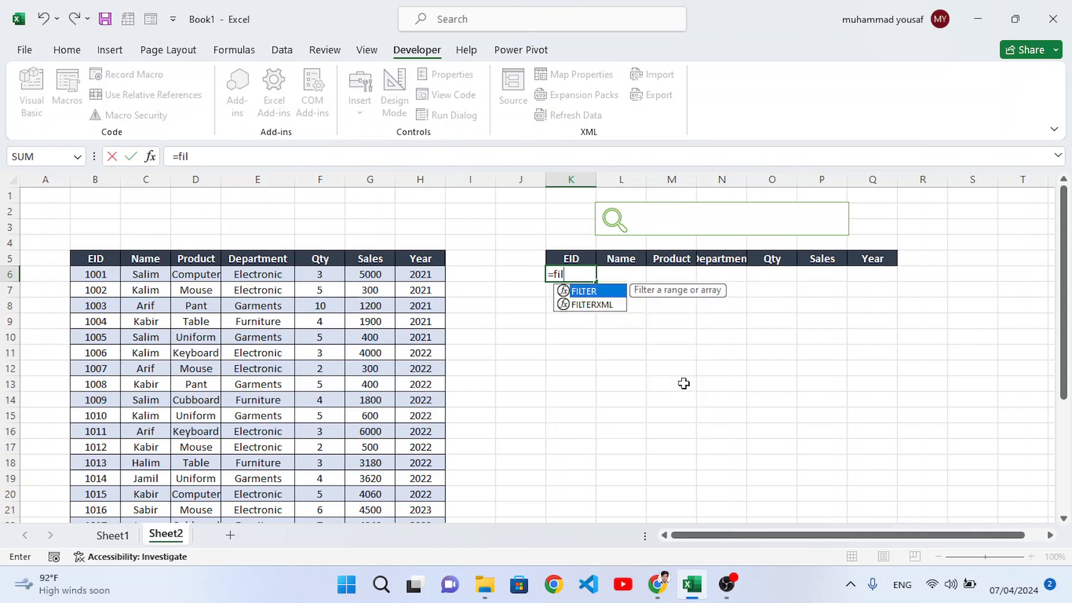
key(Tab)
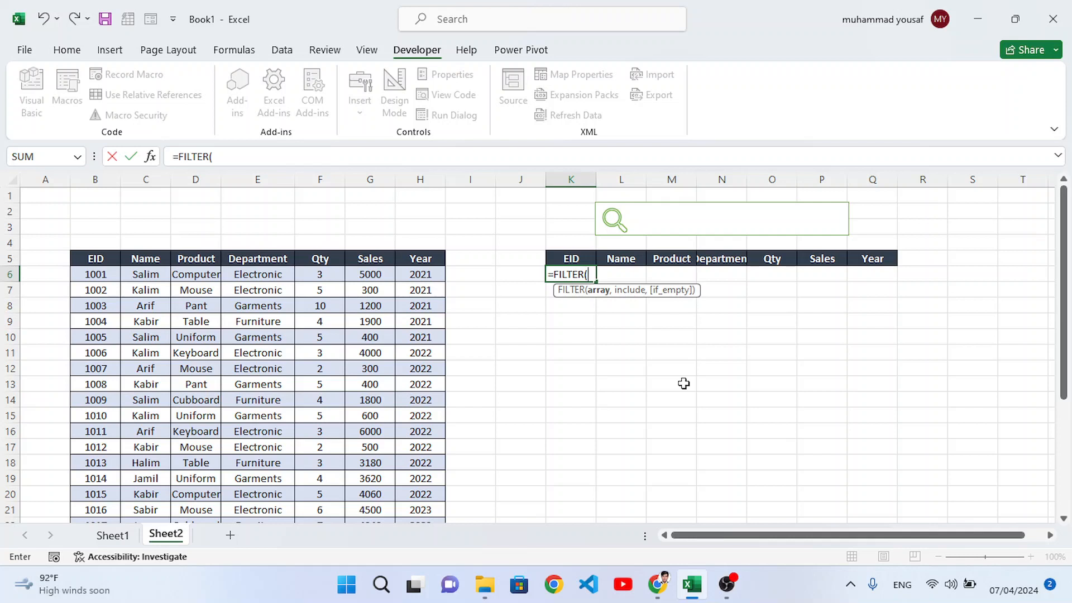
text(data3)
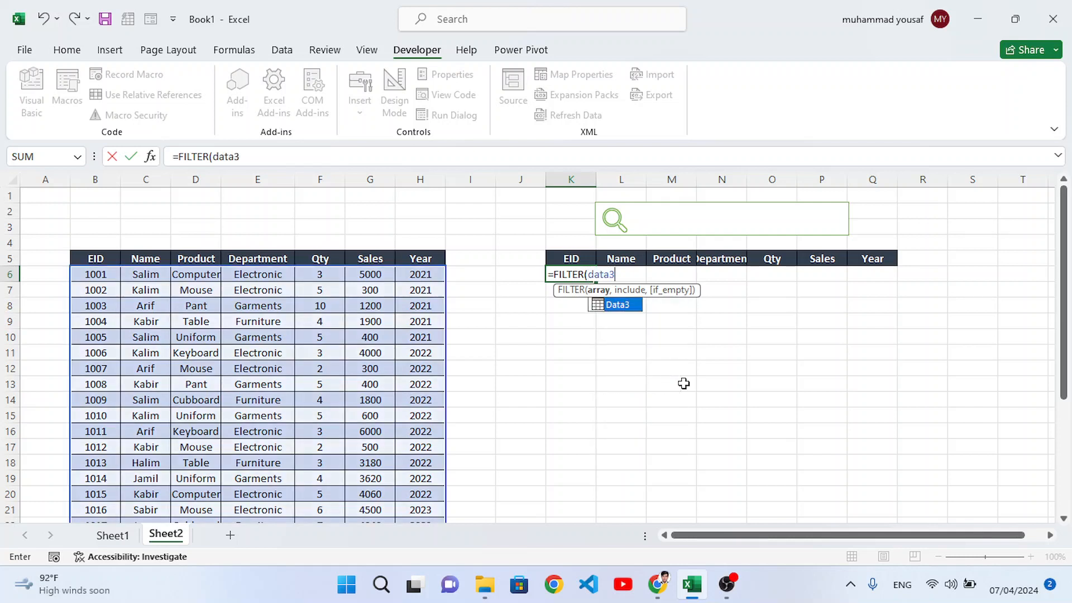
key(Tab)
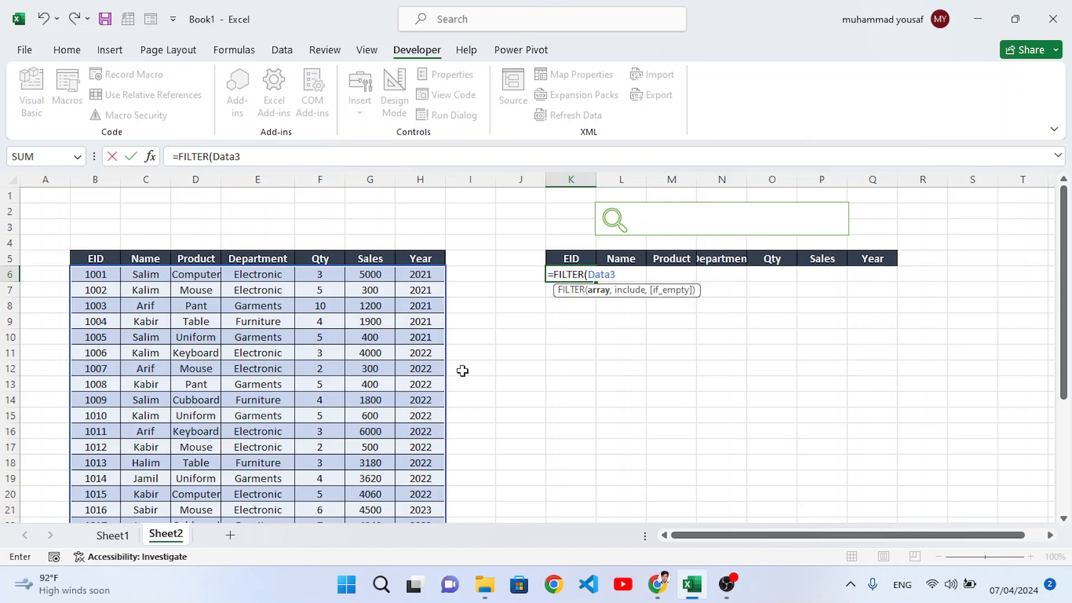
- Add ISNUMBER(SEARCH($L$3,Datanames)) as the include argument of the FILTER formula in K6
text(,isnu)
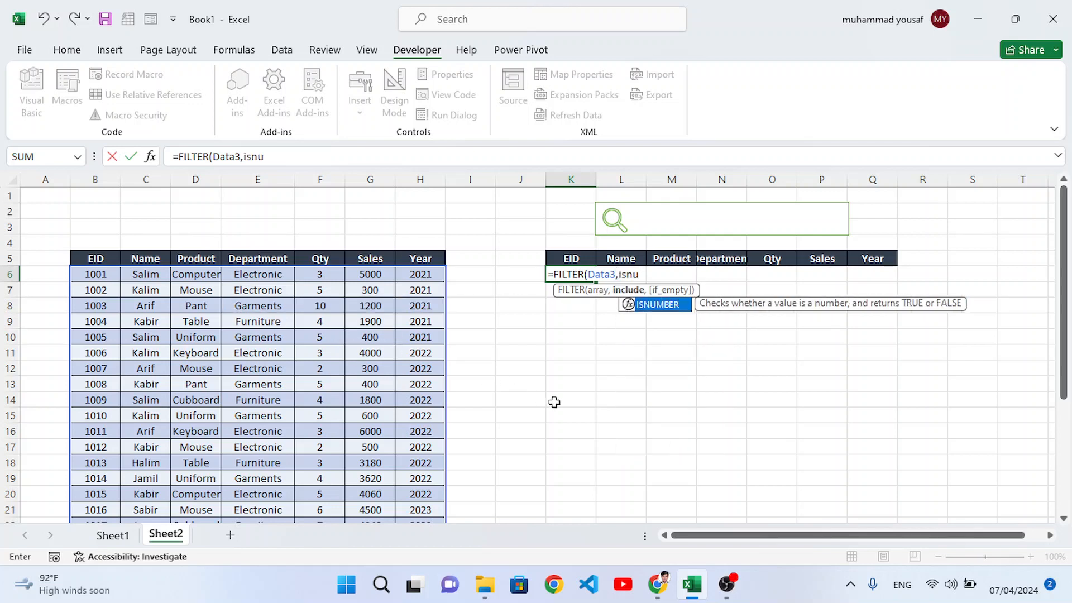
key(Tab)
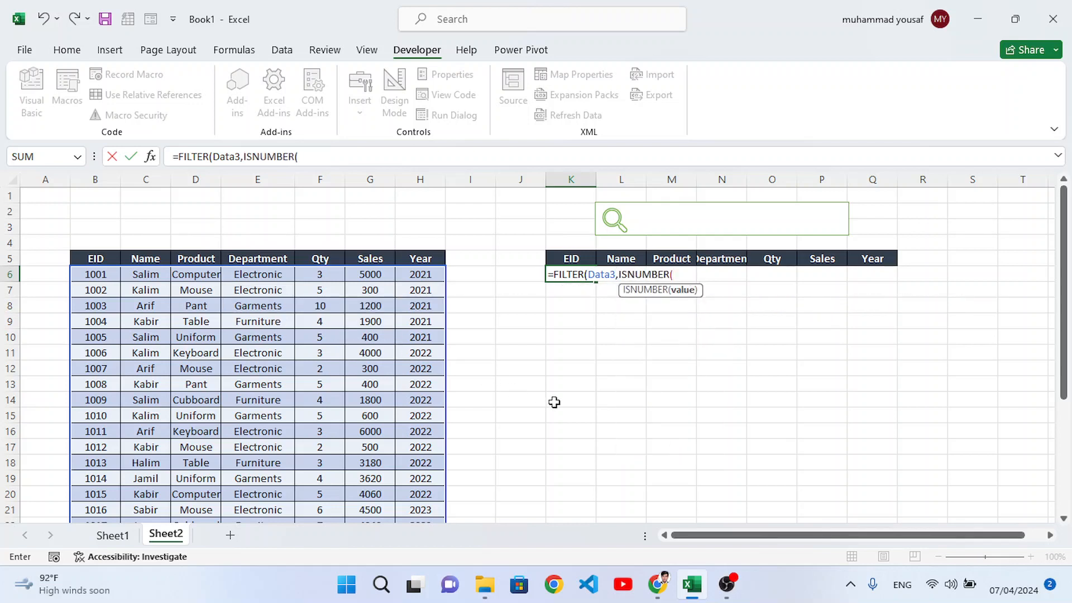
text(sear)
key(Tab)
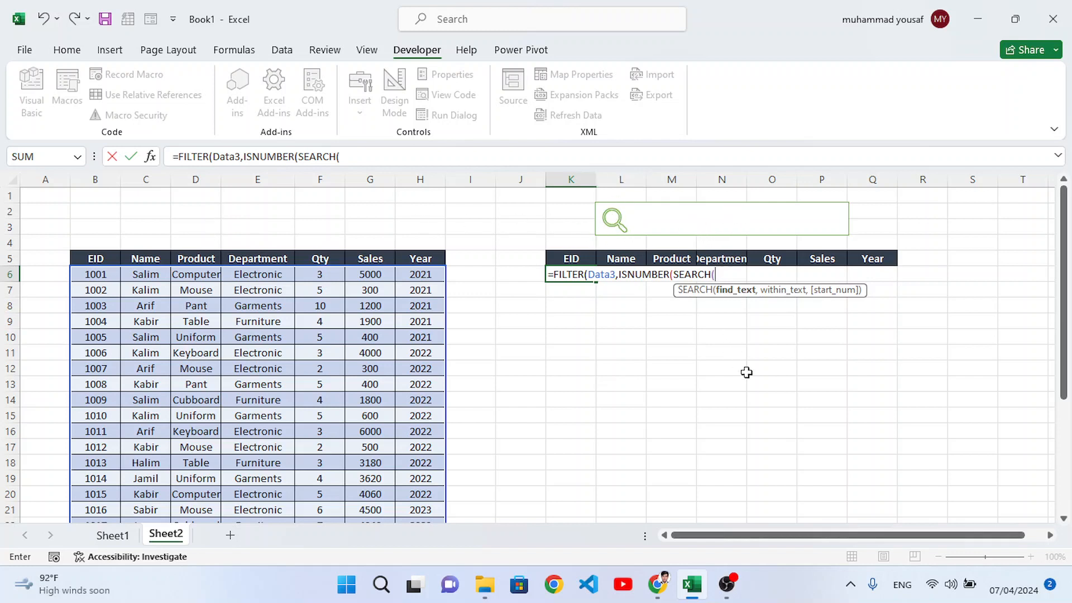
text(L3)
key(F4)
text(,)
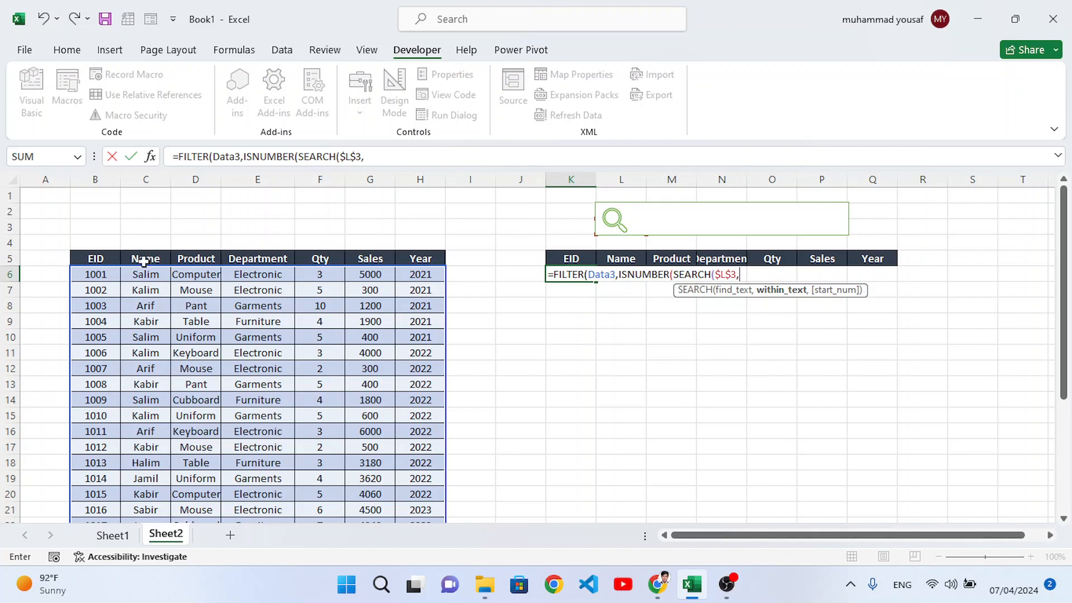
text(datan)
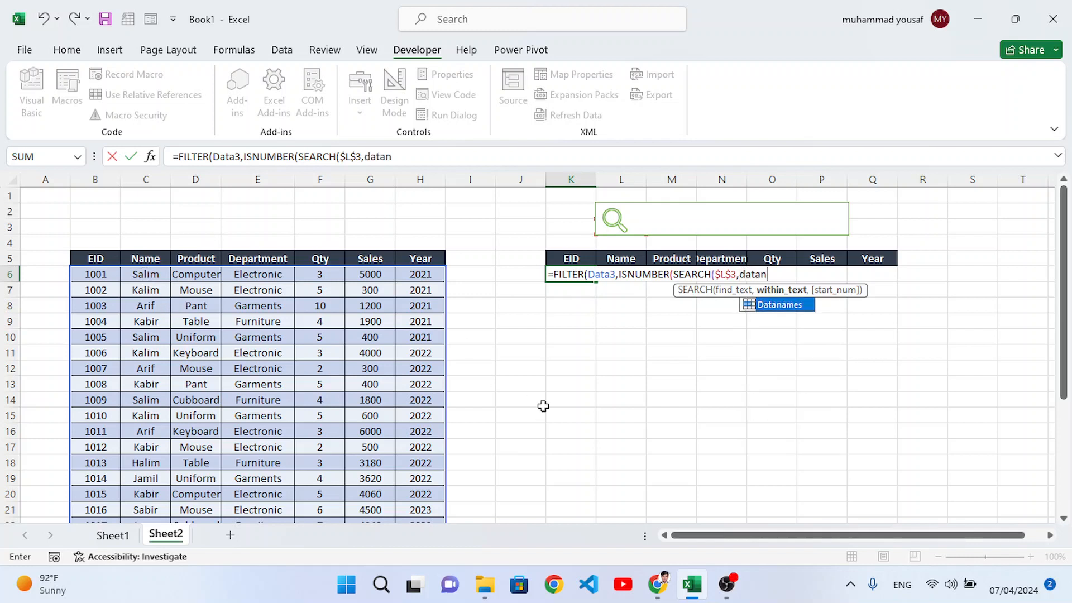
key(Tab)
text())
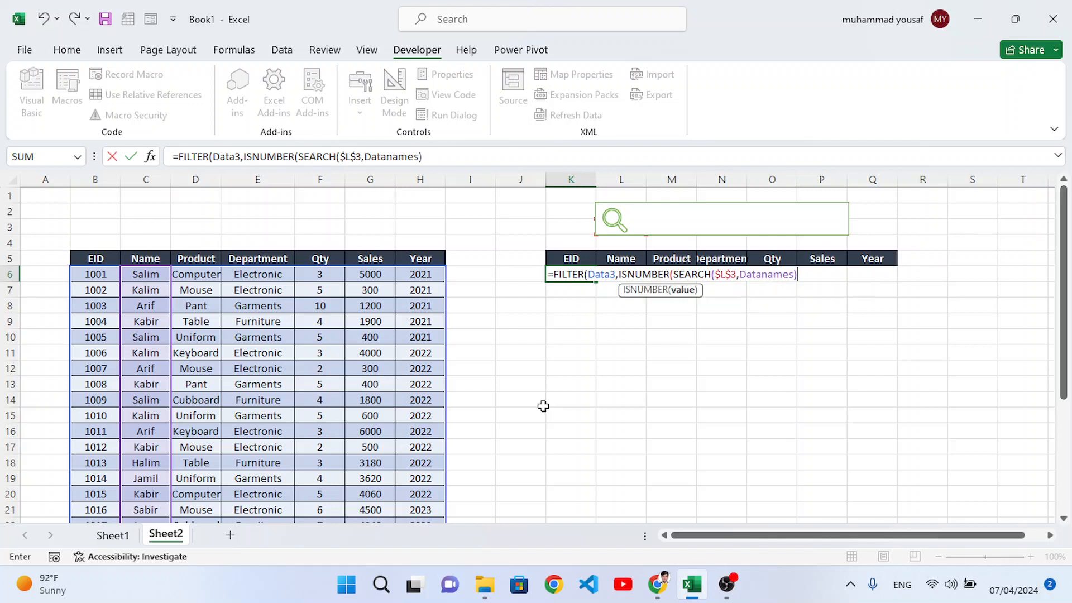
text())
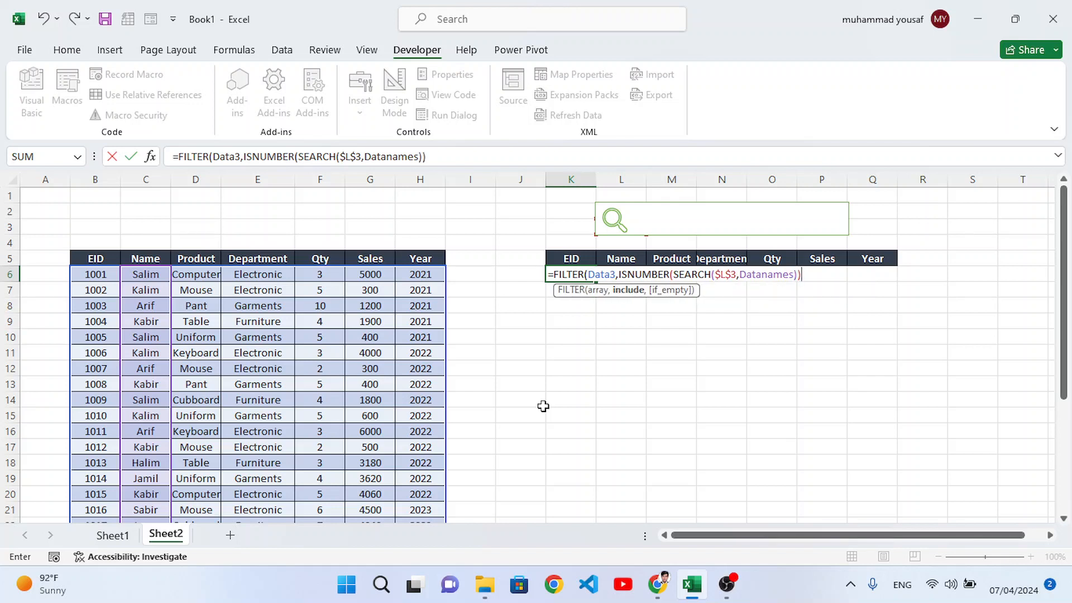
- Complete the FILTER formula in K6 with "No Record" as the if_empty argument, and enter it
text(,)
text( "N)
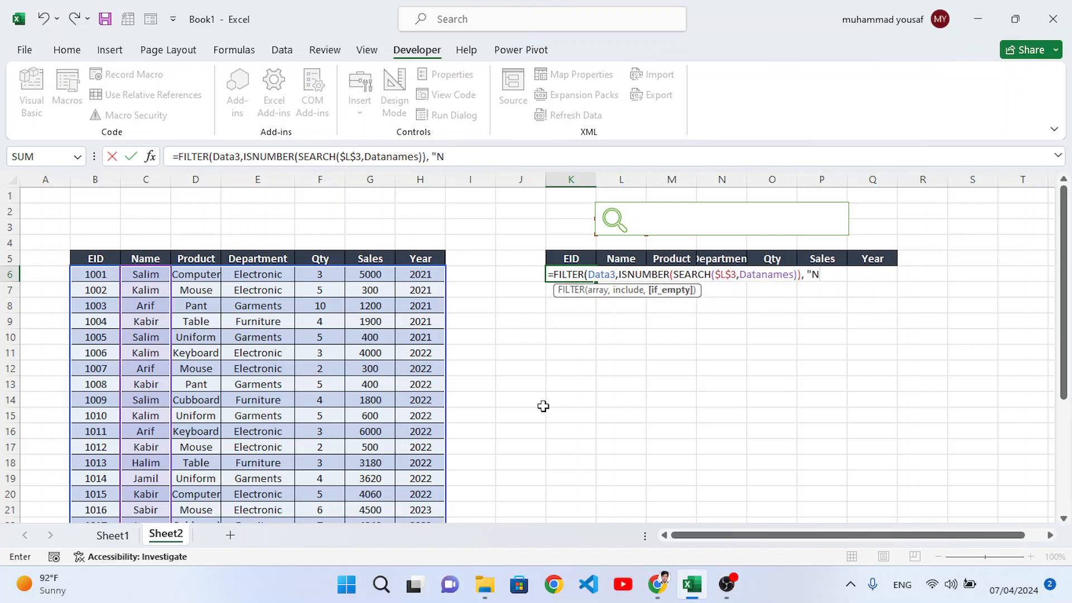
text(o Record)
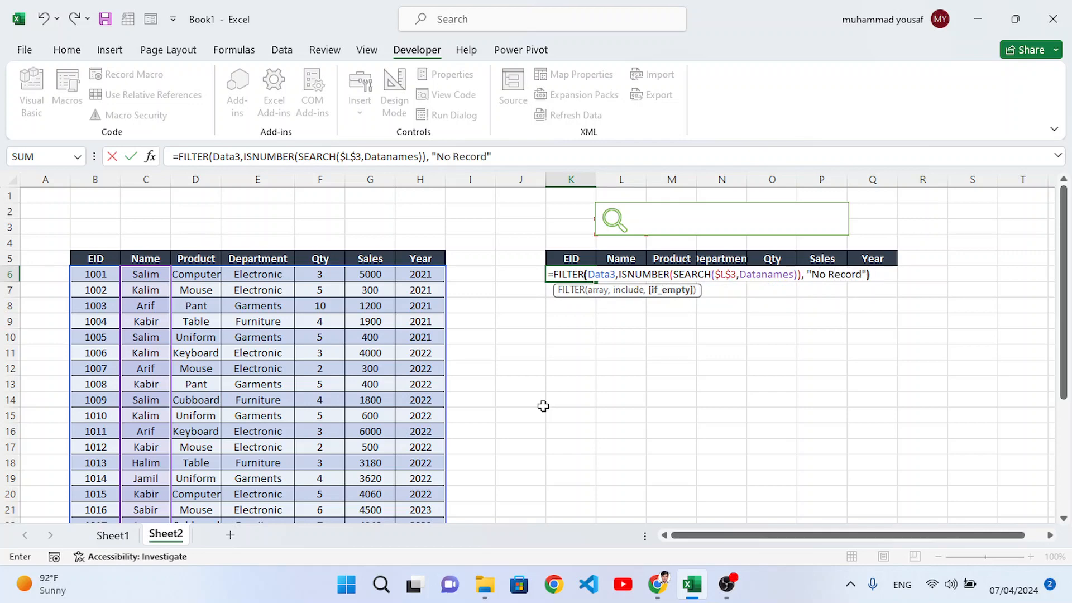
key(Return)
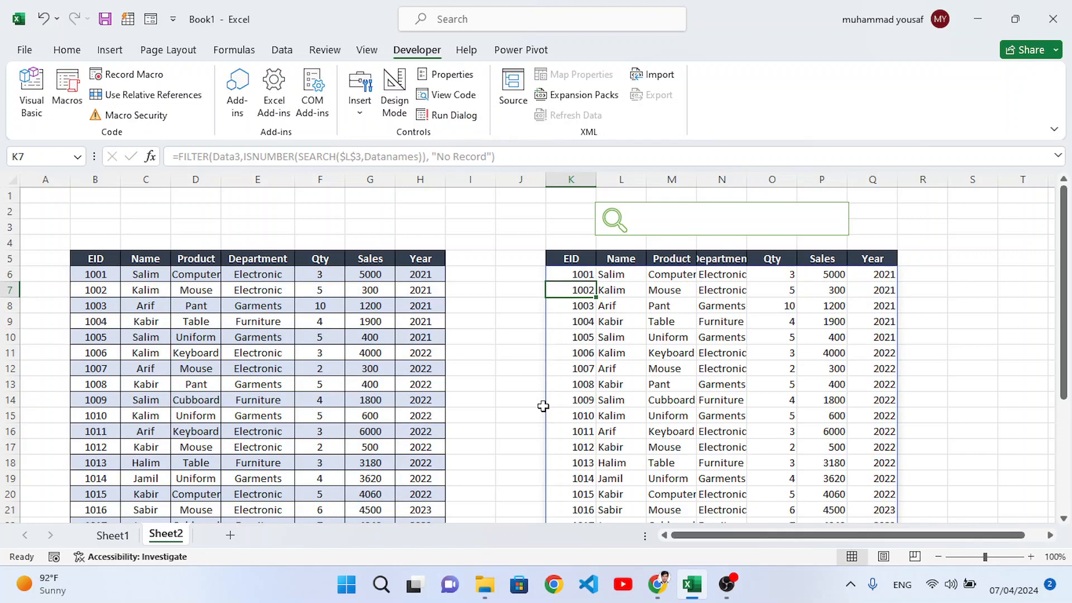
- Test the search box with the first letters of an employee name, and clear the box again
scroll(627, 420, down, 4)
scroll(626, 420, up, 4)
click(724, 212)
text(sali)
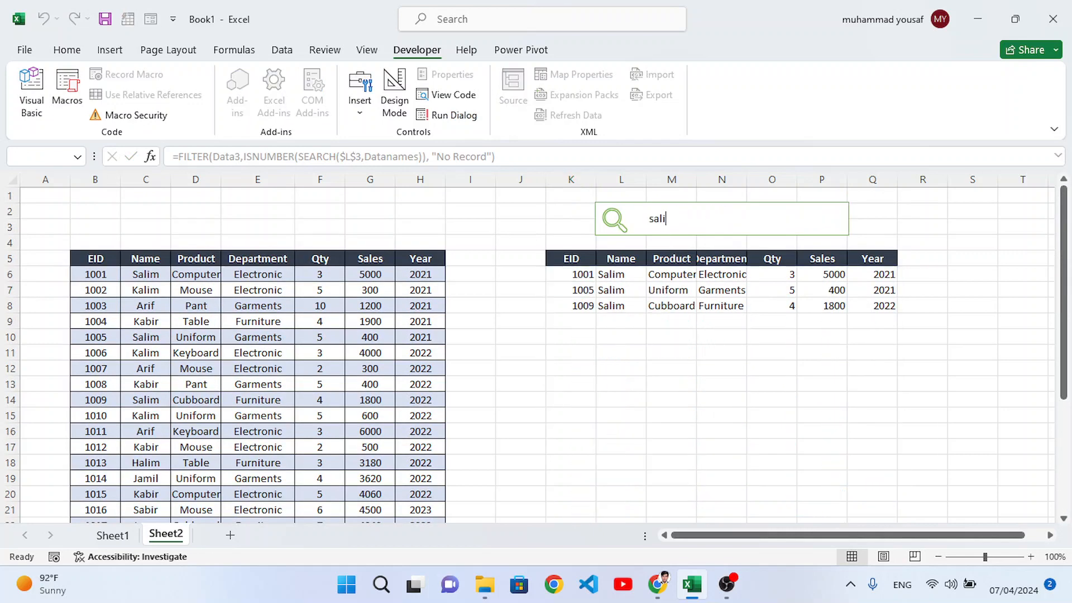
key(BackSpace)
key(BackSpace)
key(BackSpace)
key(BackSpace)
key(BackSpace)
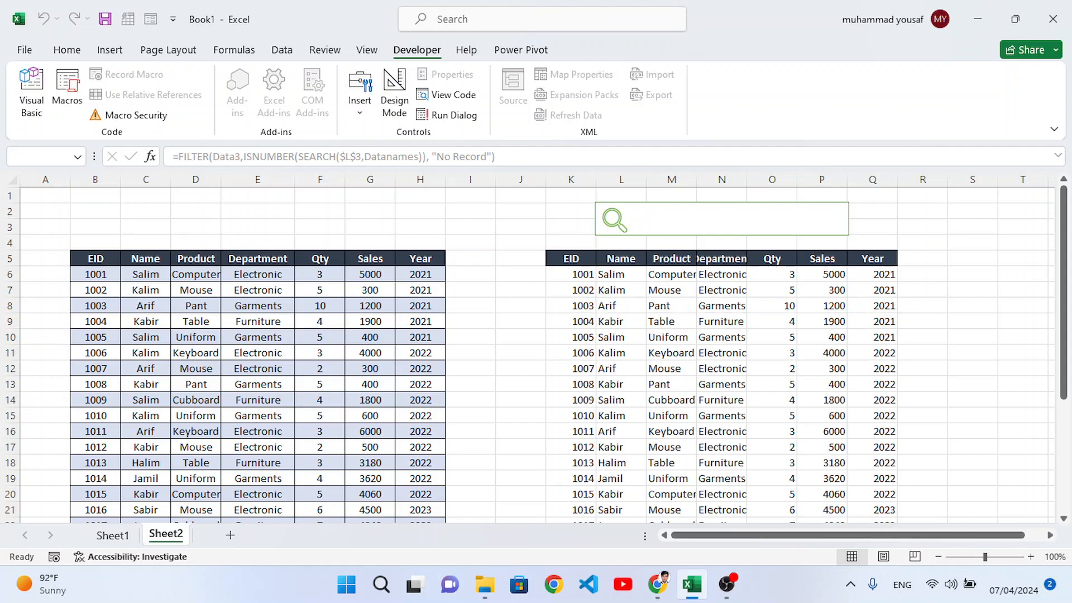
- Test the search box with part of another employee name, and replace that text with "ksl"
text(kabi)
key(BackSpace)
key(BackSpace)
key(BackSpace)
key(BackSpace)
text(ksl)
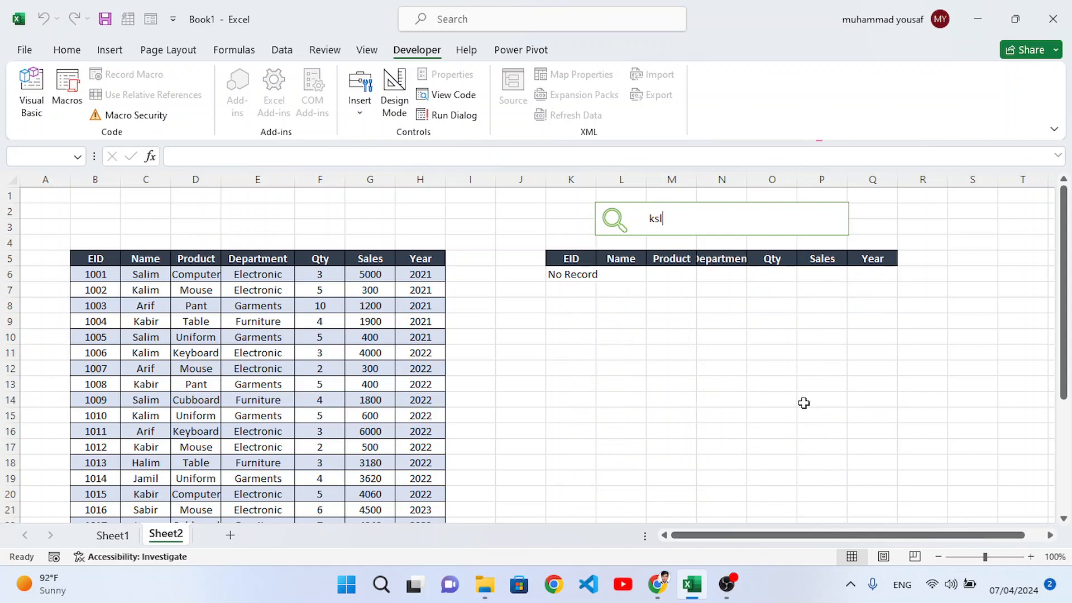
click(954, 412)
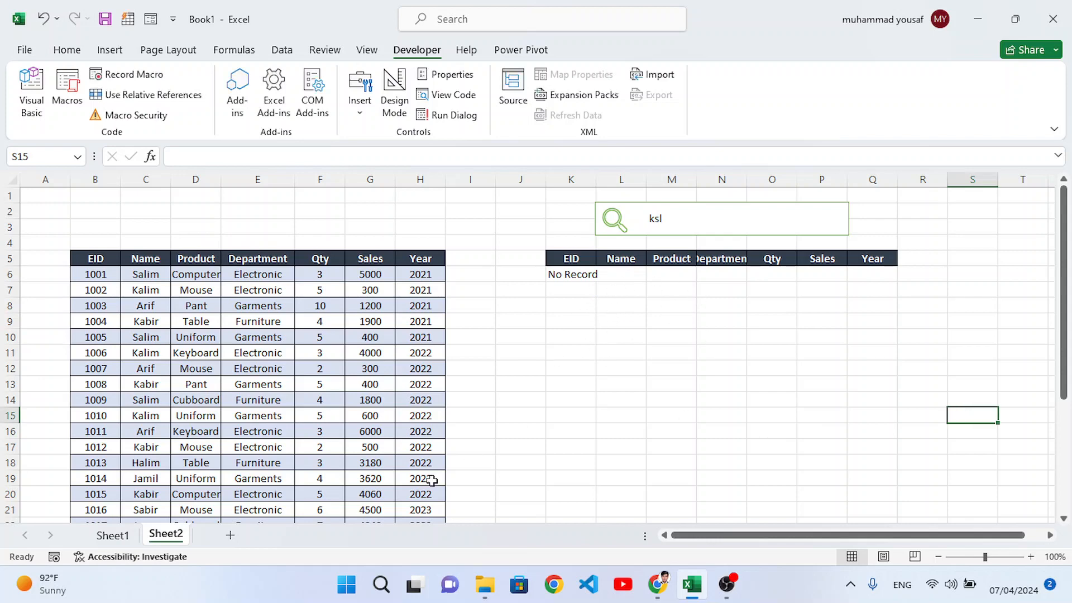
- Add a new blank worksheet after Sheet2, and return to Sheet2
click(231, 535)
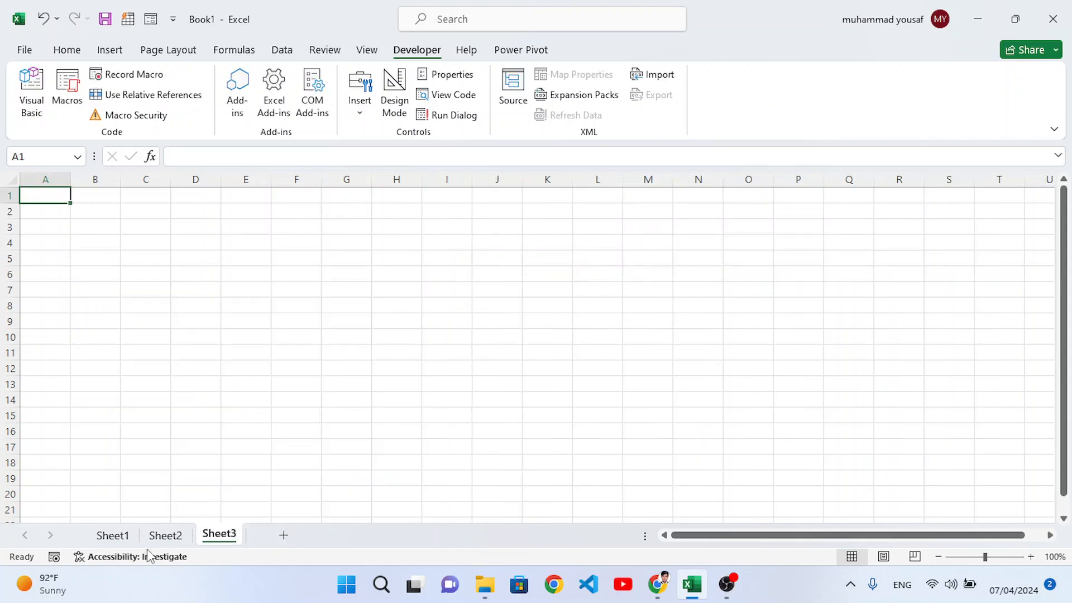
click(166, 536)
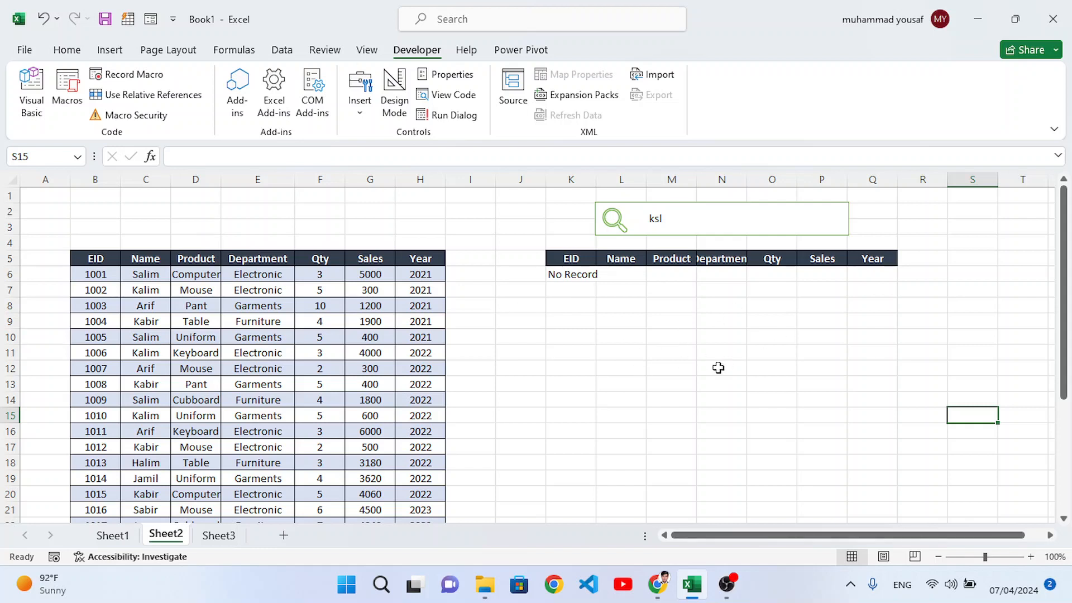